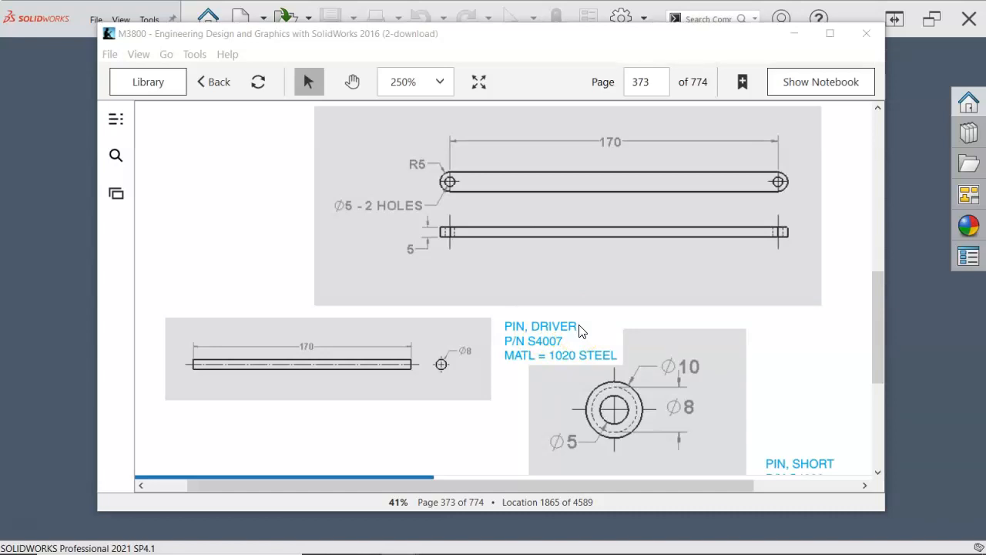
- Switch to File Explorer and open the Asssignment 5 folder inside 2021 Fall MPT150
{"action": "mouse_move", "coordinate": [391, 539]}
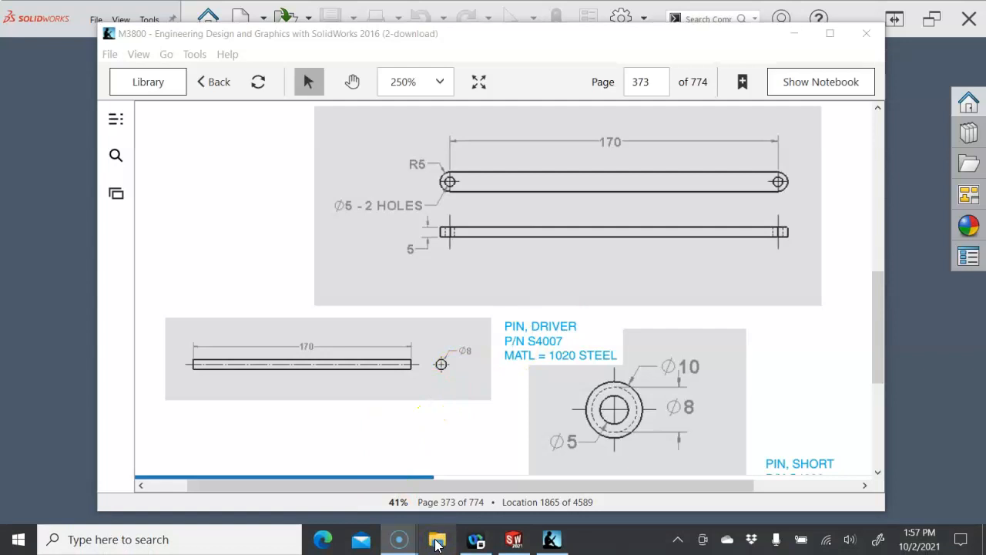
{"action": "left_click", "coordinate": [436, 541]}
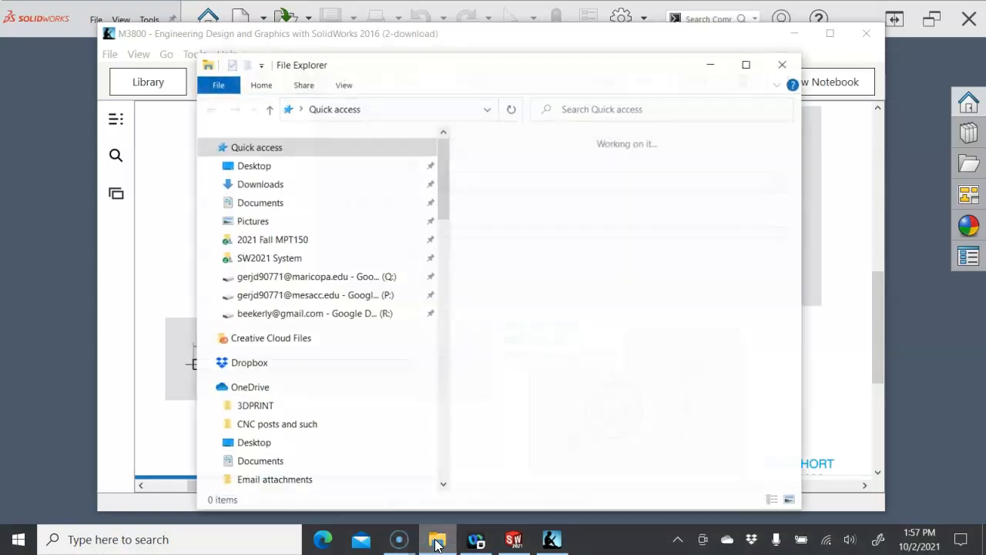
{"action": "left_click", "coordinate": [308, 242]}
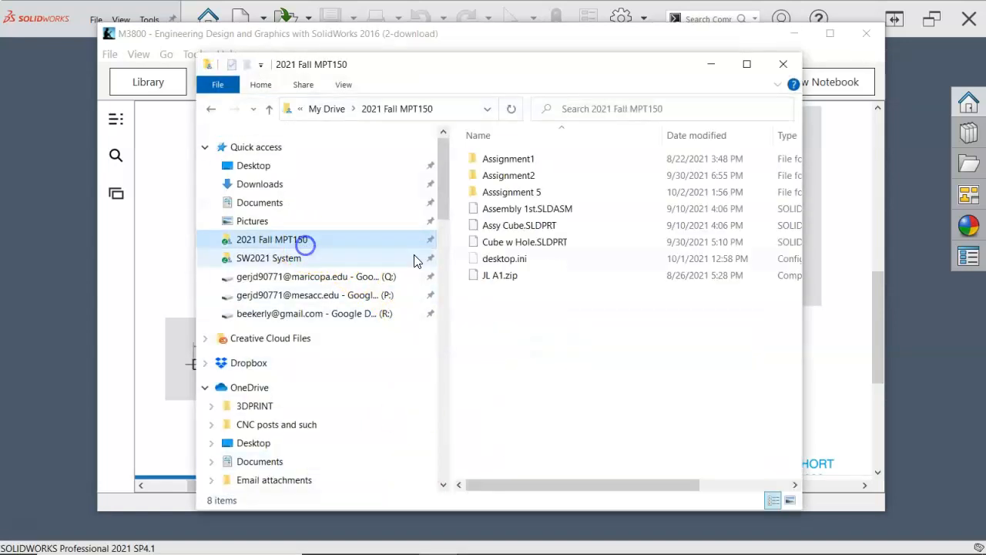
{"action": "double_click", "coordinate": [530, 192]}
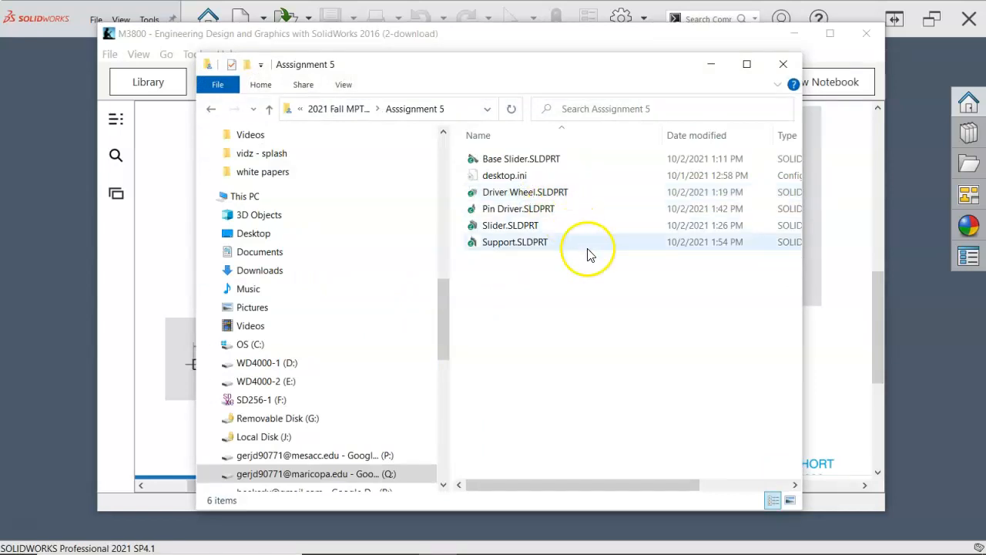
- Rename Pin Driver.SLDPRT to Pin Slider.SLDPRT with the SOLIDWORKS rename command, keeping where-used references updated
{"action": "left_click", "coordinate": [510, 212]}
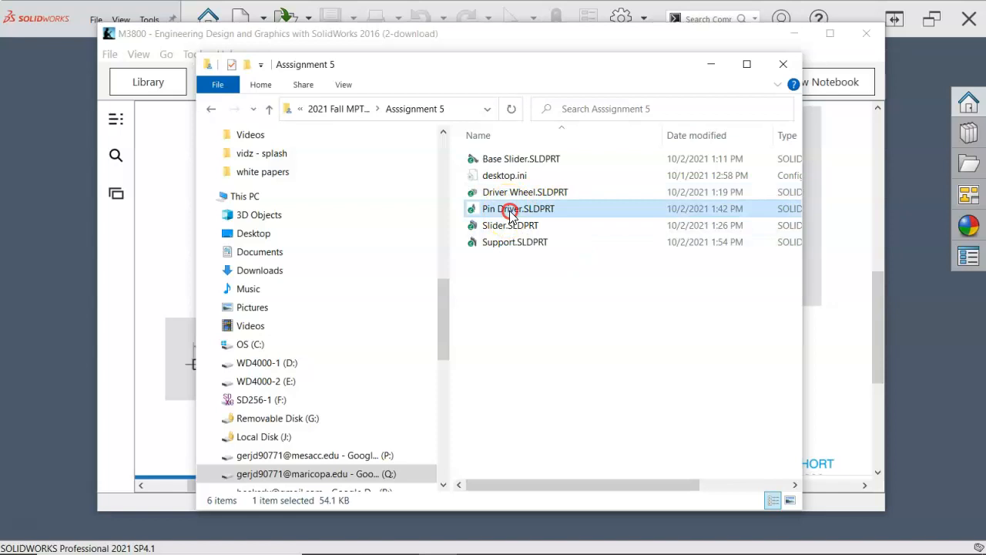
{"action": "right_click", "coordinate": [510, 211]}
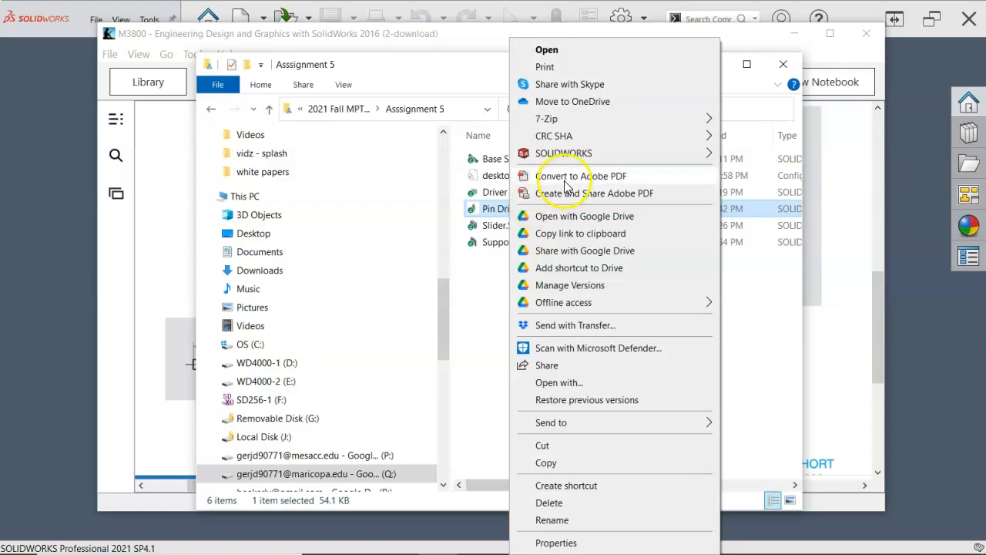
{"action": "mouse_move", "coordinate": [567, 163]}
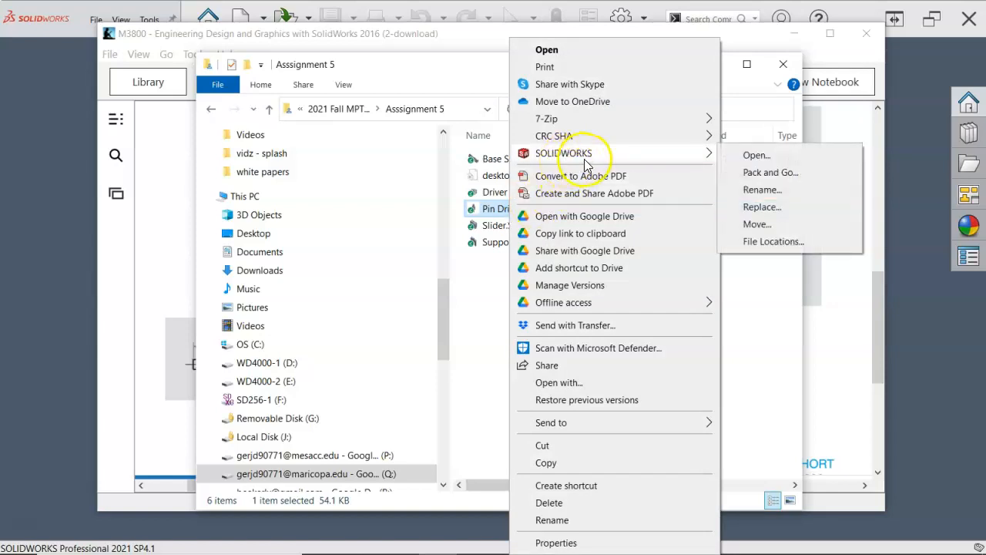
{"action": "left_click", "coordinate": [751, 190]}
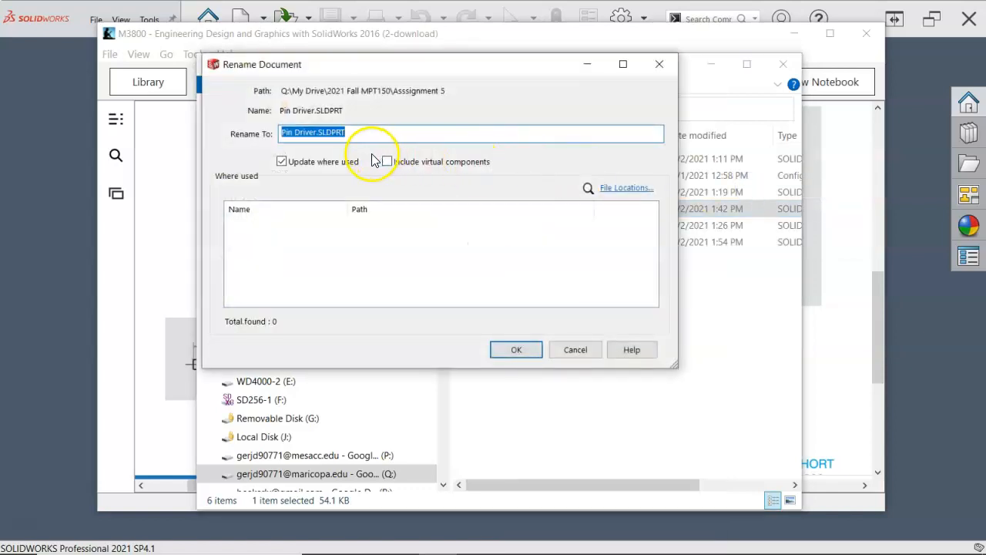
{"action": "left_click", "coordinate": [296, 134]}
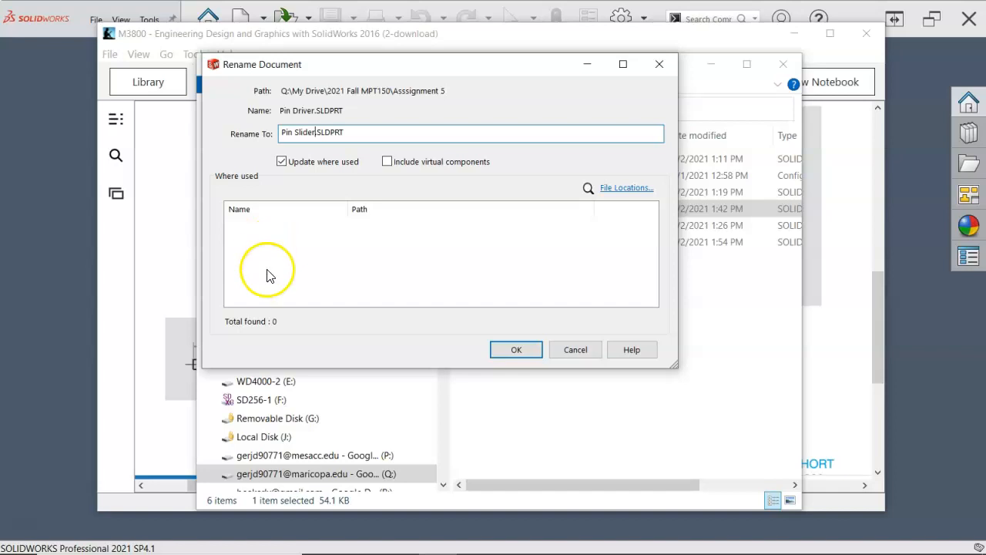
{"action": "left_click", "coordinate": [540, 356]}
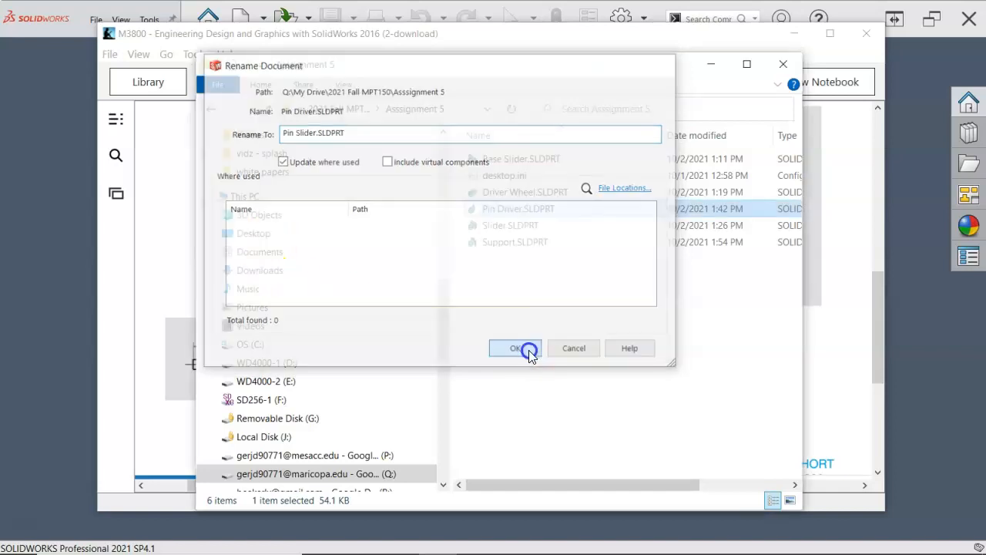
- Create a new SOLIDWORKS part from the Part mm template and start a sketch on the Top Plane
{"action": "left_click", "coordinate": [715, 65]}
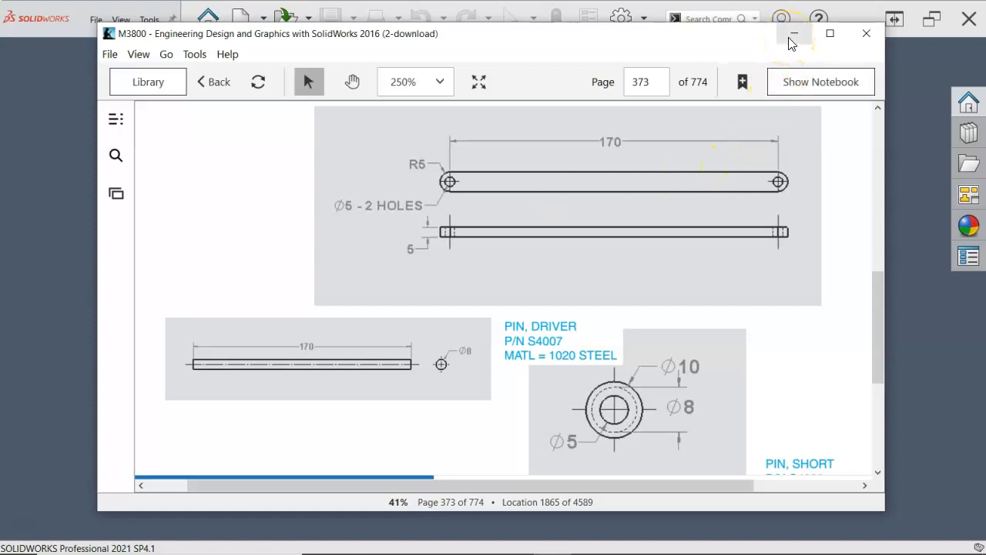
{"action": "left_click_drag", "start_coordinate": [634, 33], "coordinate": [985, 96]}
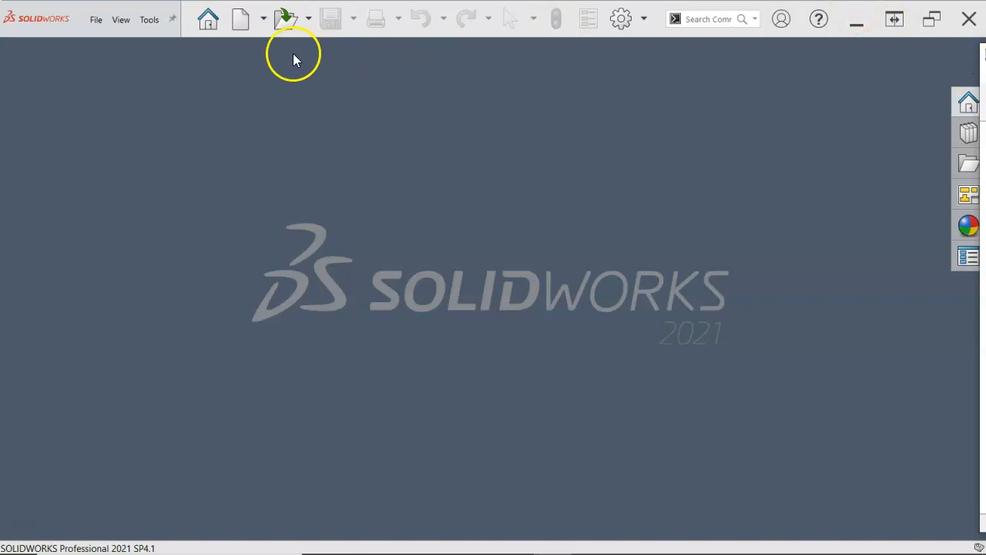
{"action": "left_click", "coordinate": [241, 18]}
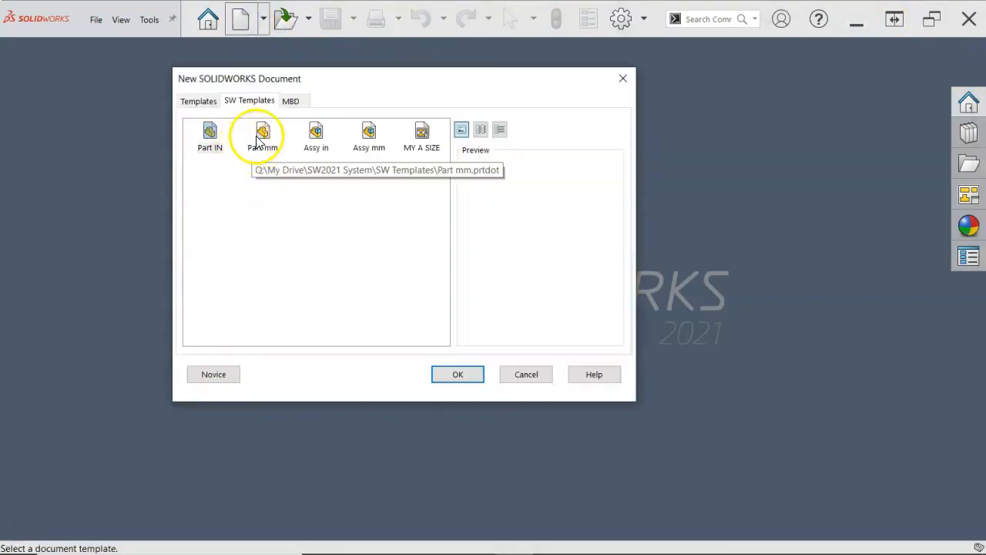
{"action": "double_click", "coordinate": [261, 138]}
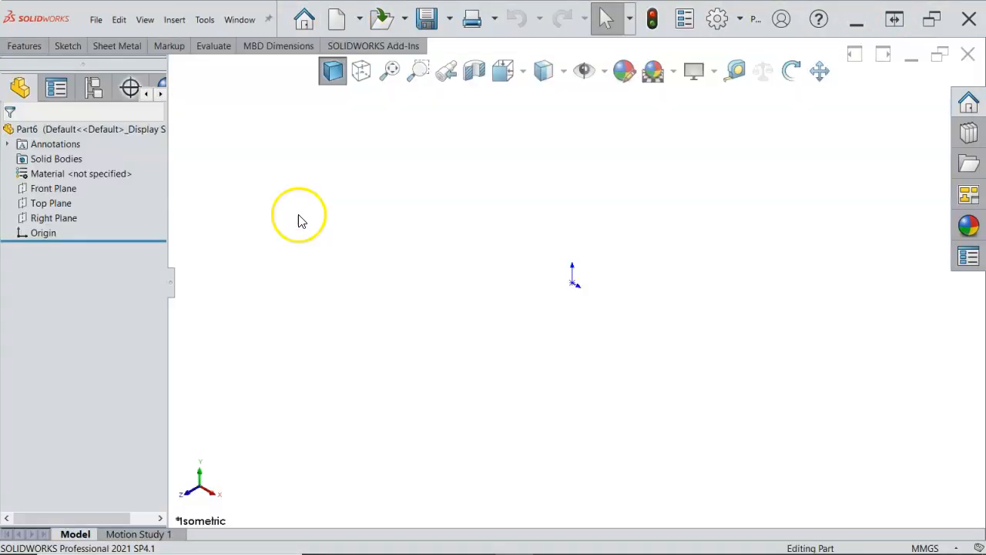
{"action": "left_click", "coordinate": [68, 207]}
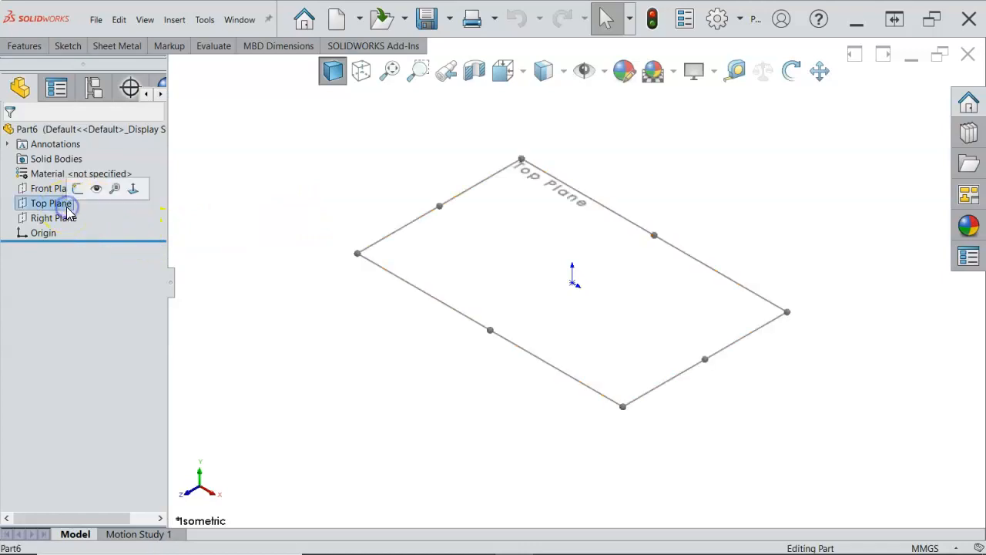
{"action": "left_click", "coordinate": [74, 189]}
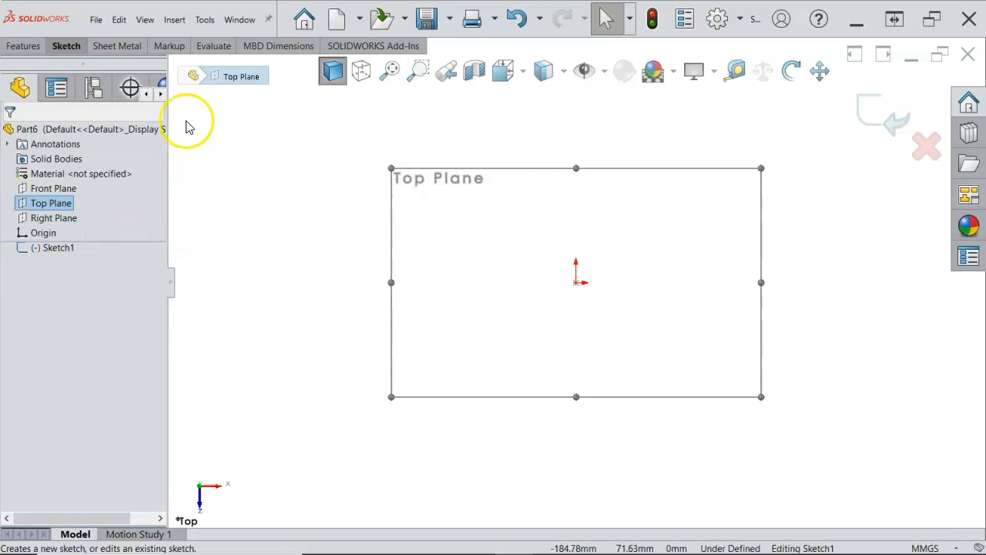
{"action": "left_click", "coordinate": [23, 47]}
{"action": "left_click", "coordinate": [61, 47]}
{"action": "left_click", "coordinate": [97, 129]}
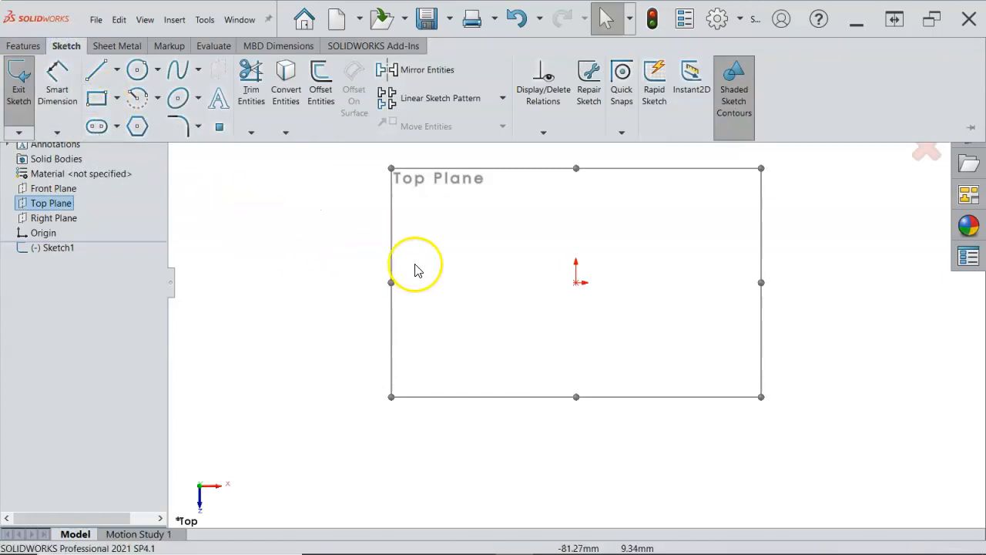
{"action": "right_click", "coordinate": [451, 267]}
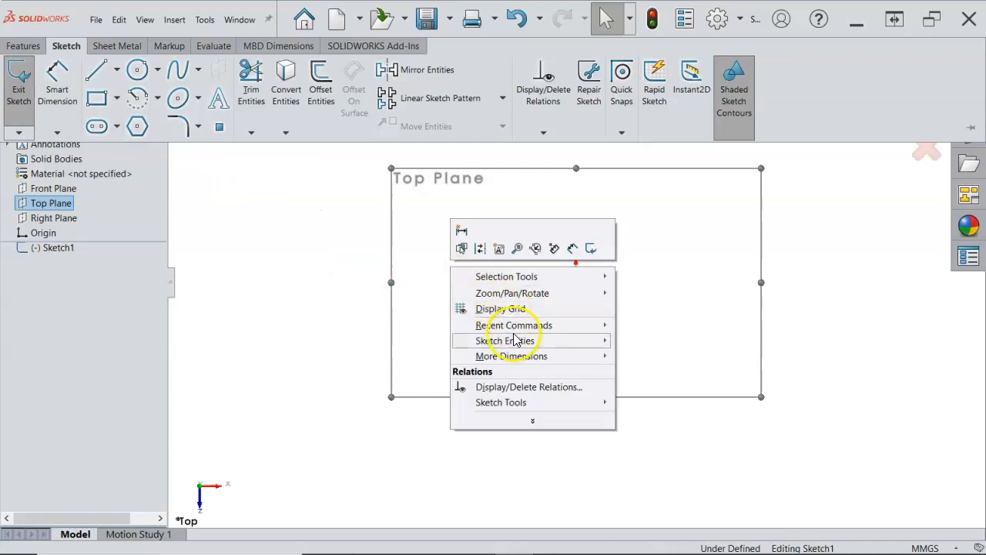
{"action": "mouse_move", "coordinate": [516, 342]}
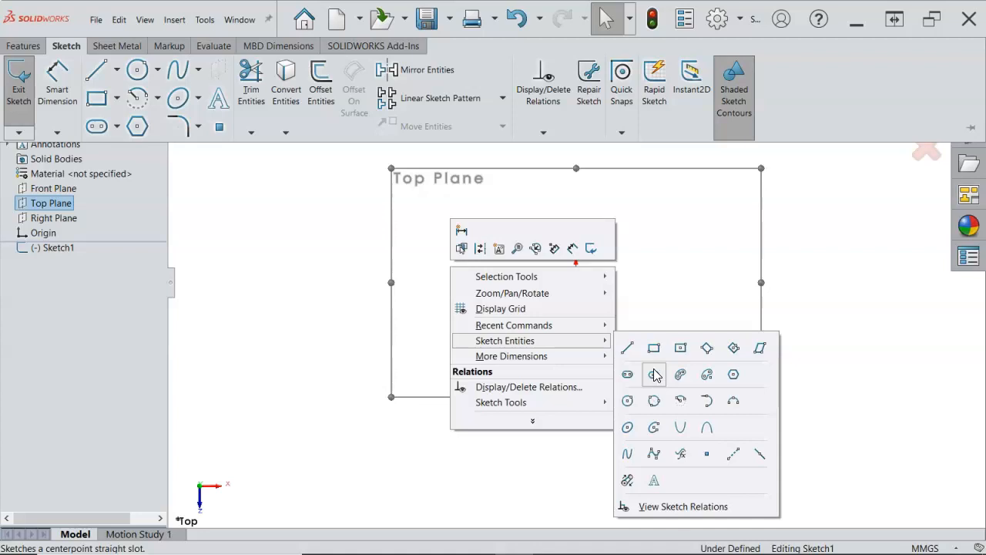
{"action": "left_click", "coordinate": [379, 325]}
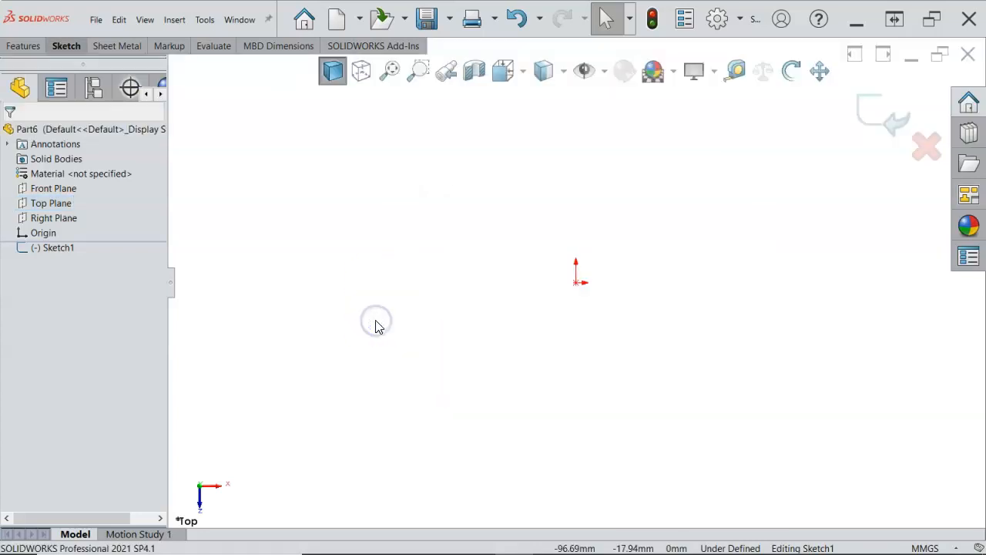
- Sketch a horizontal centerpoint straight slot centred on the origin, about 205 mm between arc centres and about 25 mm wide
{"action": "key", "text": "s"}
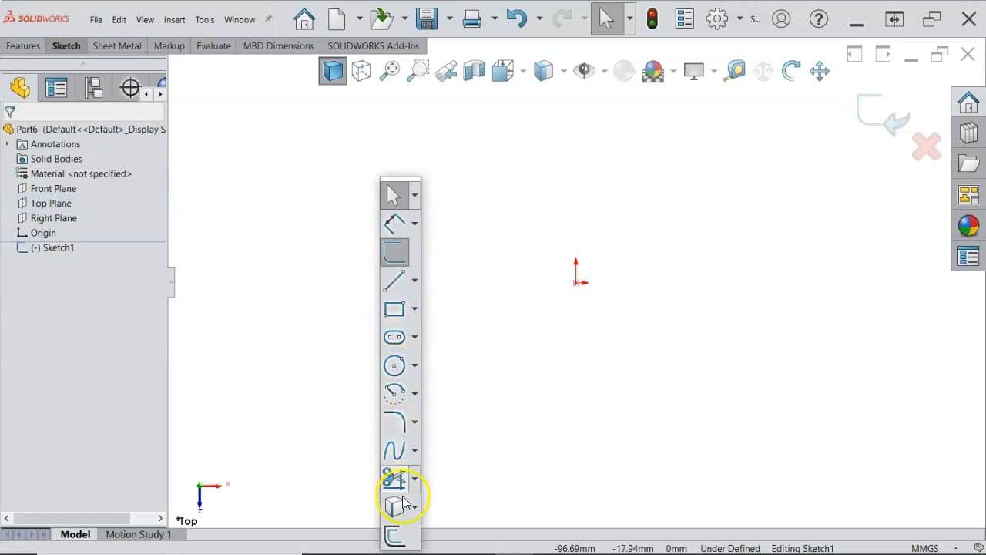
{"action": "left_click", "coordinate": [415, 339]}
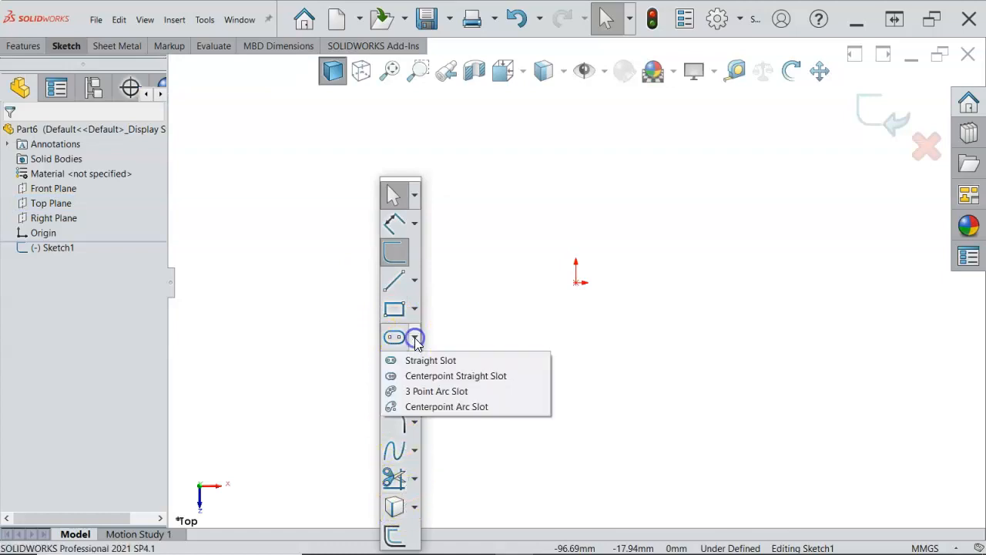
{"action": "left_click", "coordinate": [444, 376]}
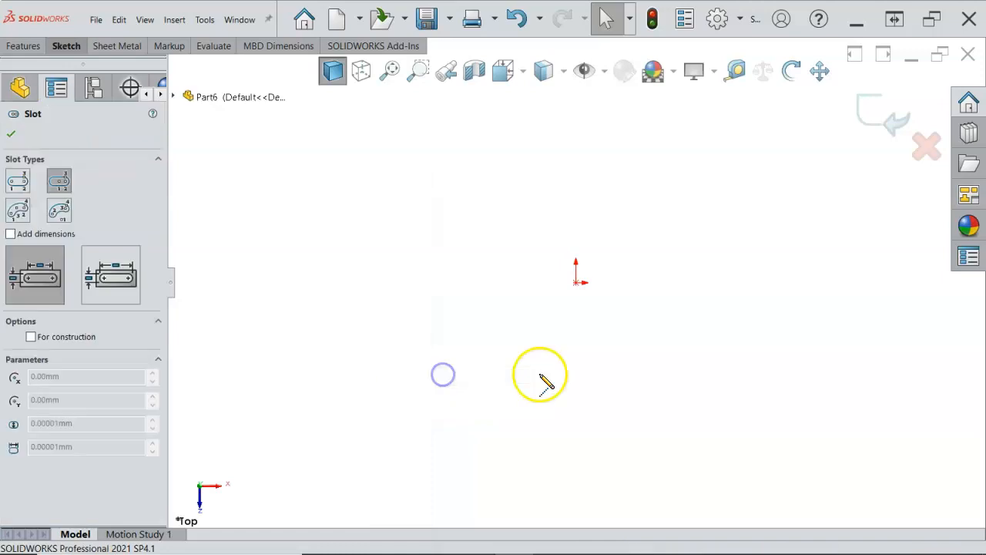
{"action": "left_click", "coordinate": [576, 282]}
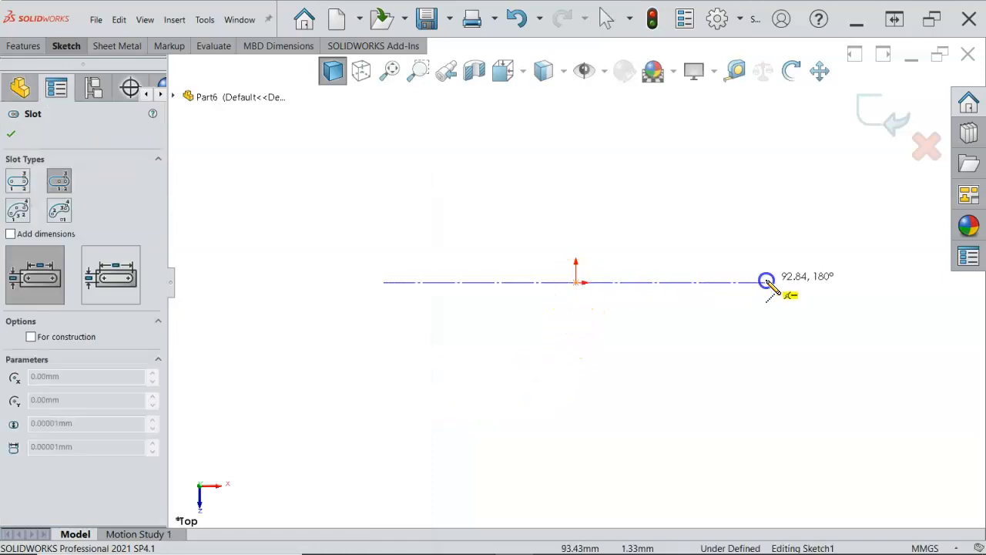
{"action": "left_click", "coordinate": [791, 282]}
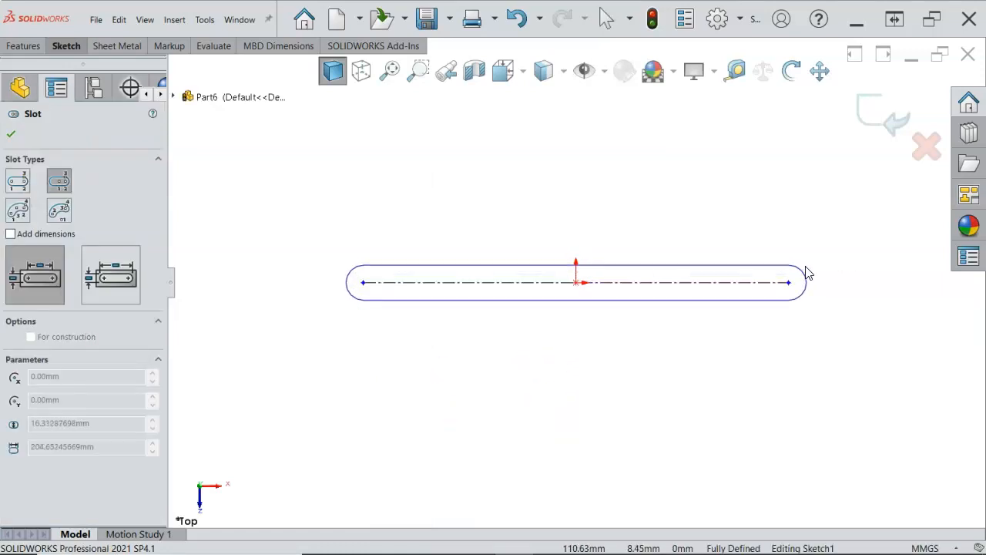
{"action": "left_click", "coordinate": [810, 264]}
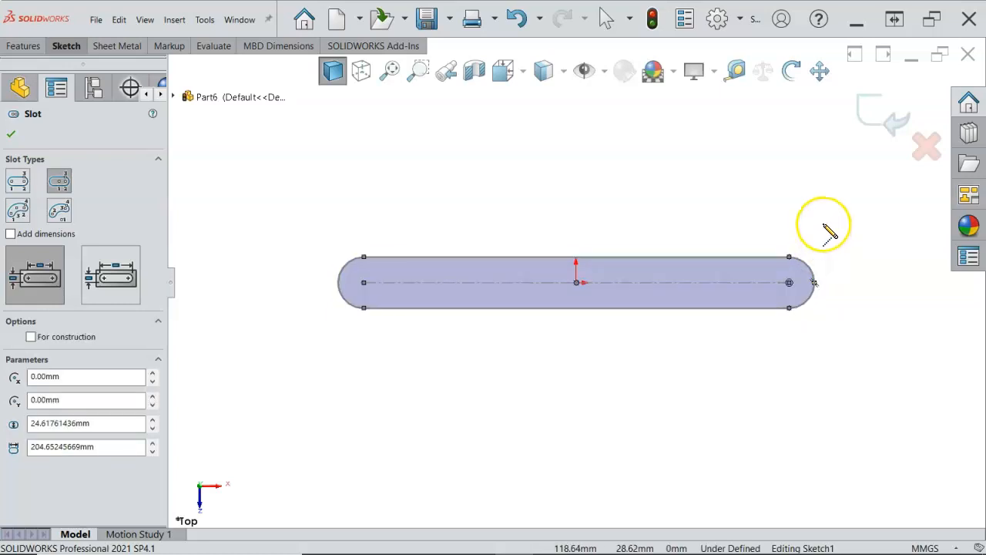
- Dimension the radius of one of the slot's end arcs as 5 mm
{"action": "right_click", "coordinate": [827, 229]}
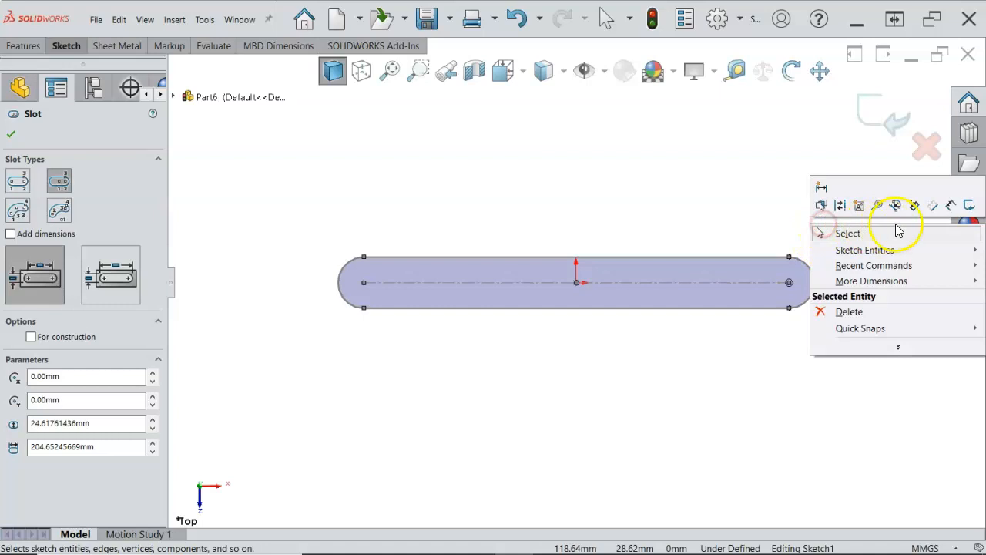
{"action": "left_click", "coordinate": [944, 205]}
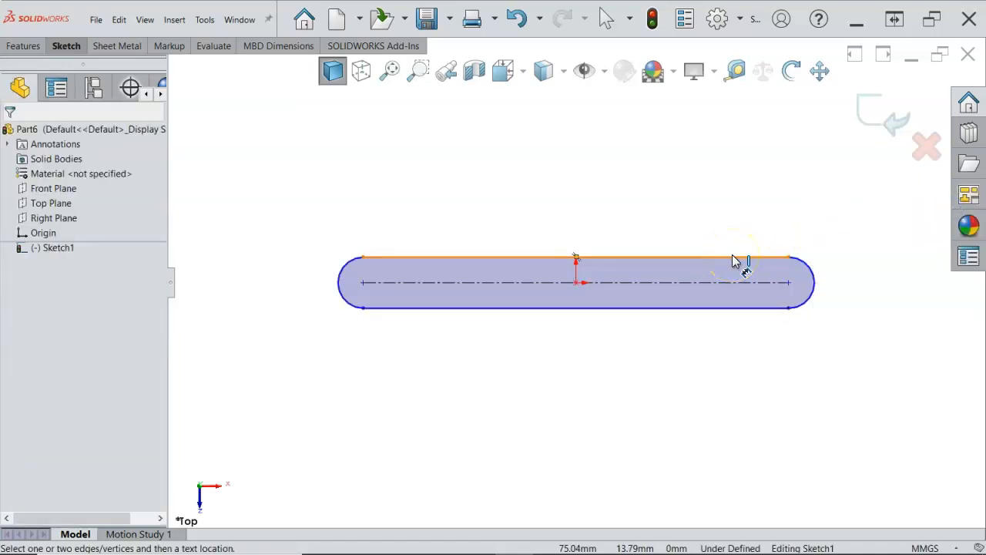
{"action": "left_click", "coordinate": [810, 266]}
{"action": "left_click", "coordinate": [830, 236]}
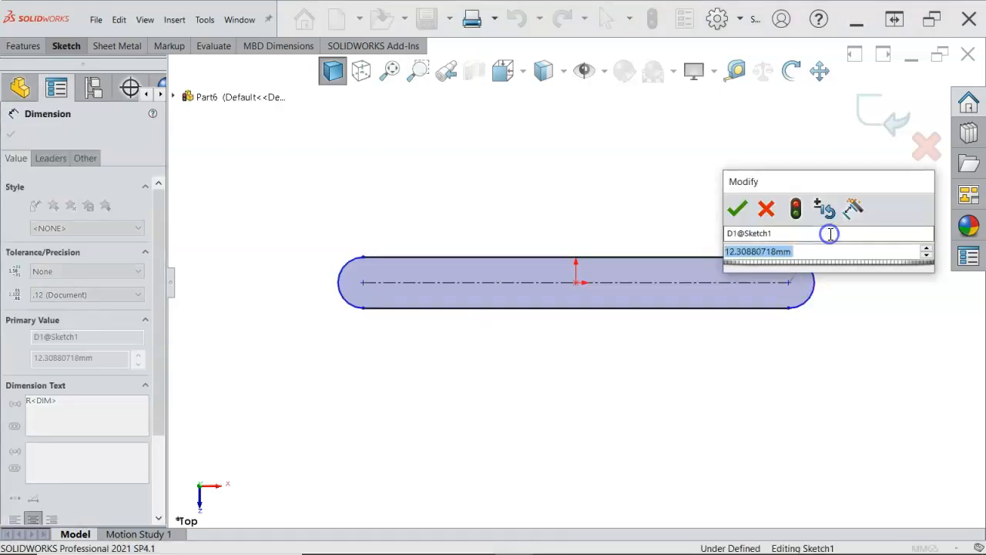
{"action": "type", "text": "5"}
{"action": "key", "text": "Return"}
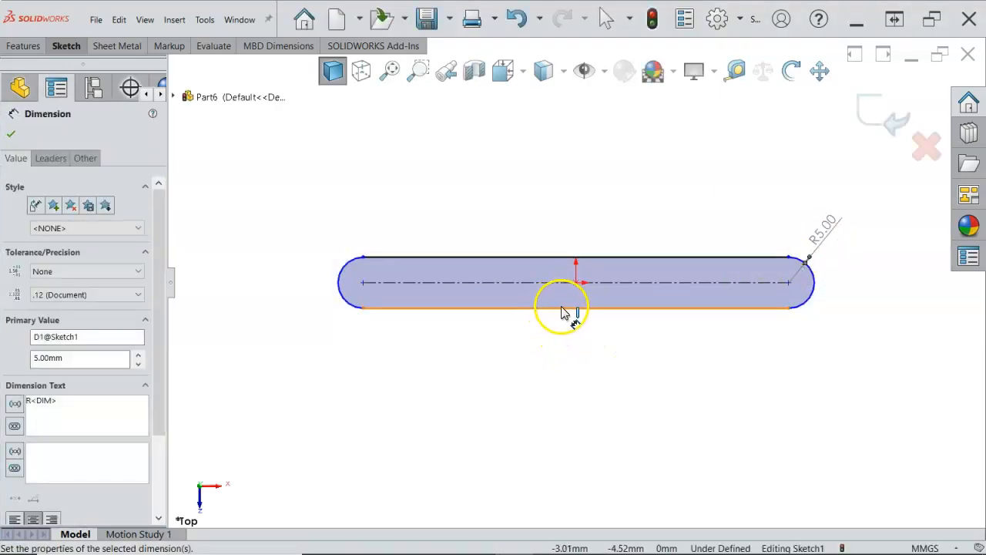
- Dimension the slot's centre-to-centre length as 170 mm and end the dimension command
{"action": "left_click", "coordinate": [606, 286]}
{"action": "left_click", "coordinate": [577, 389]}
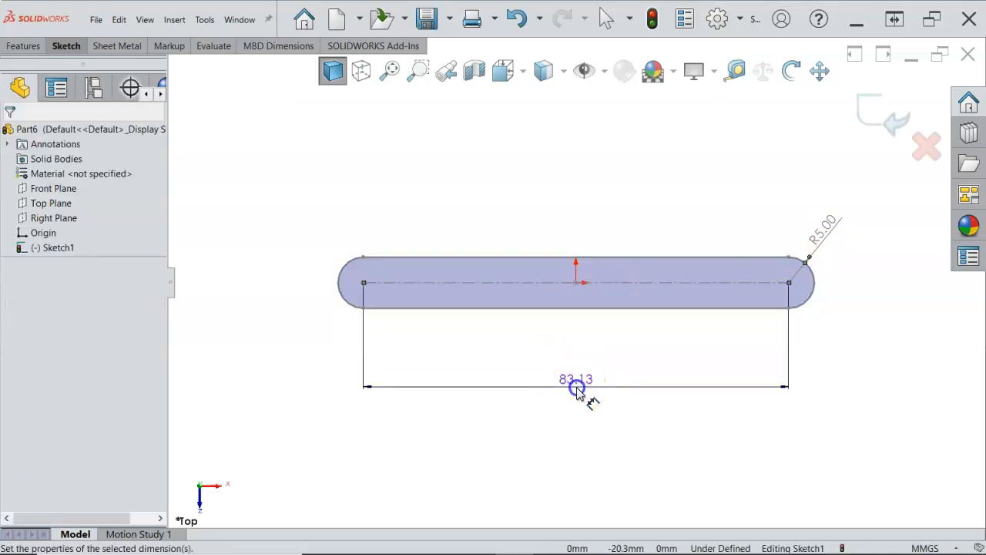
{"action": "type", "text": "170"}
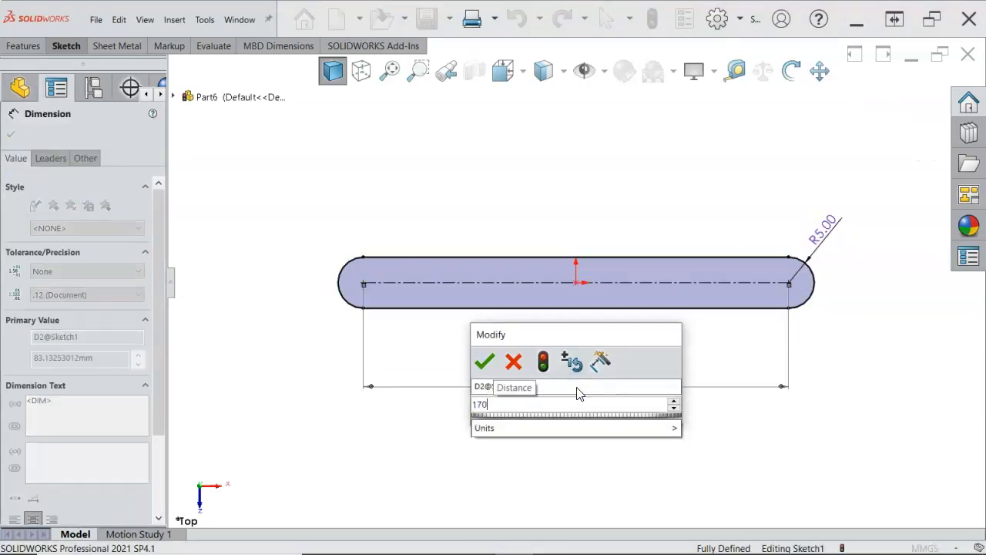
{"action": "key", "text": "Return"}
{"action": "key", "text": "f"}
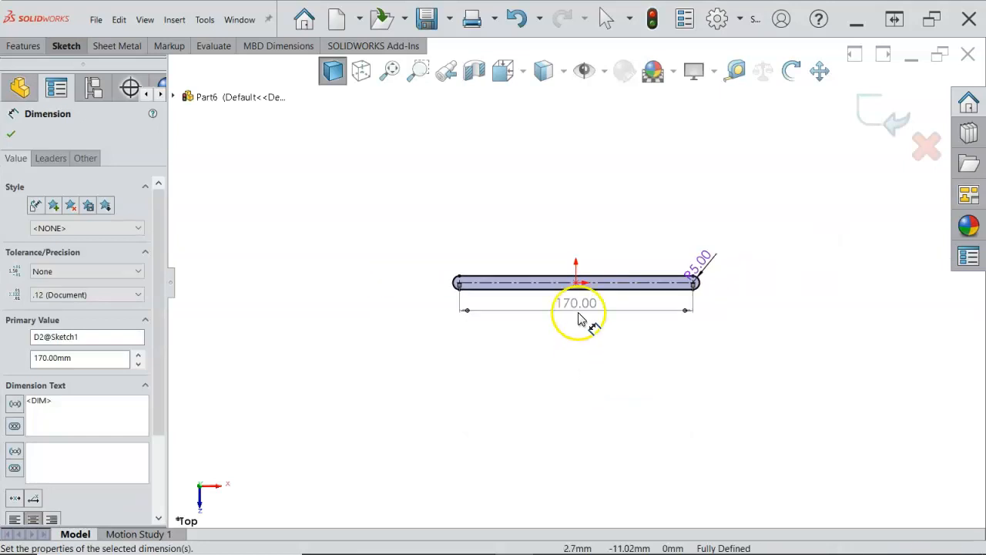
{"action": "right_click", "coordinate": [601, 244]}
{"action": "left_click", "coordinate": [646, 282]}
{"action": "scroll", "coordinate": [460, 282], "scroll_direction": "down", "scroll_amount": 4}
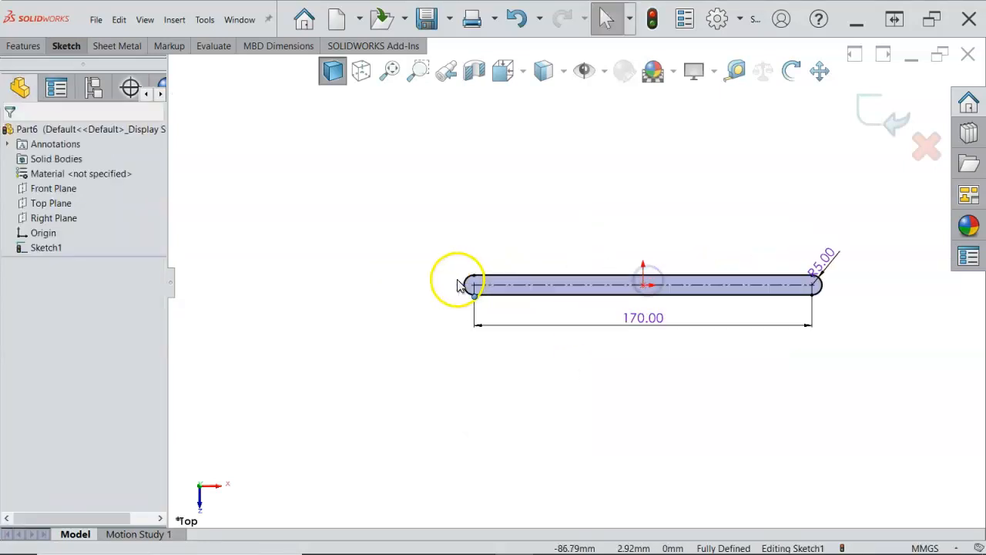
{"action": "scroll", "coordinate": [570, 299], "scroll_direction": "up", "scroll_amount": 2}
{"action": "key", "text": "f"}
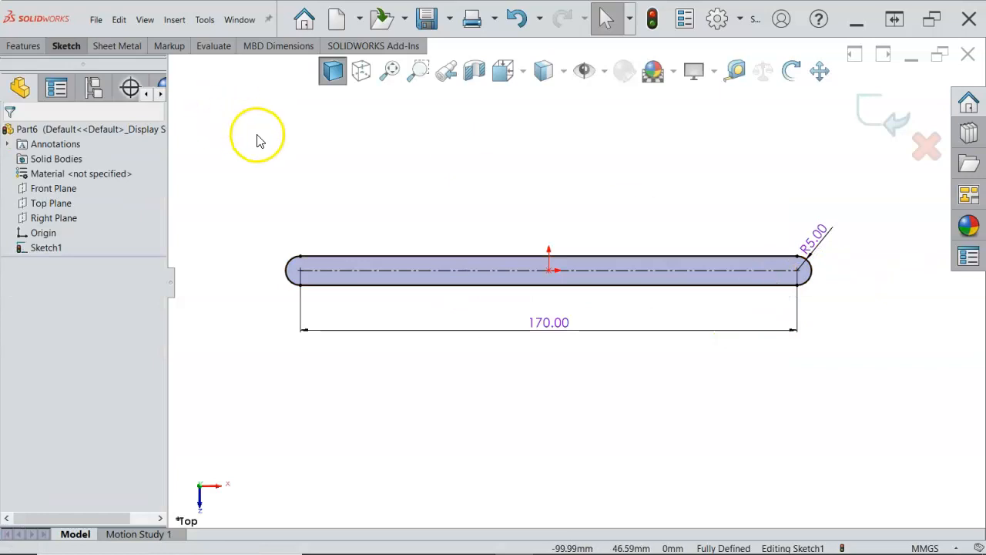
- Sketch a circle centred on each of the slot's two arc centres, with radii of about 3.7 mm and 3.6 mm
{"action": "key", "text": "s"}
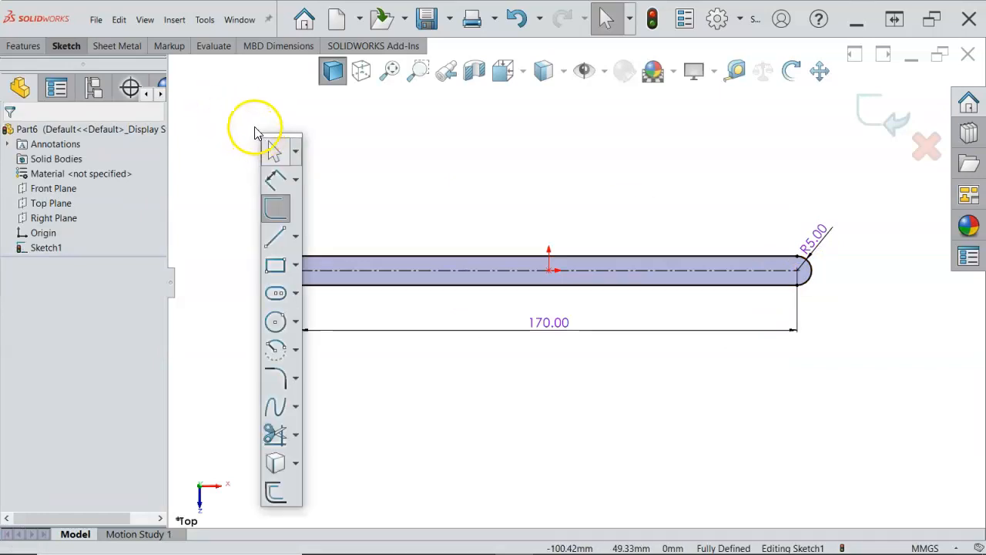
{"action": "left_click", "coordinate": [279, 321]}
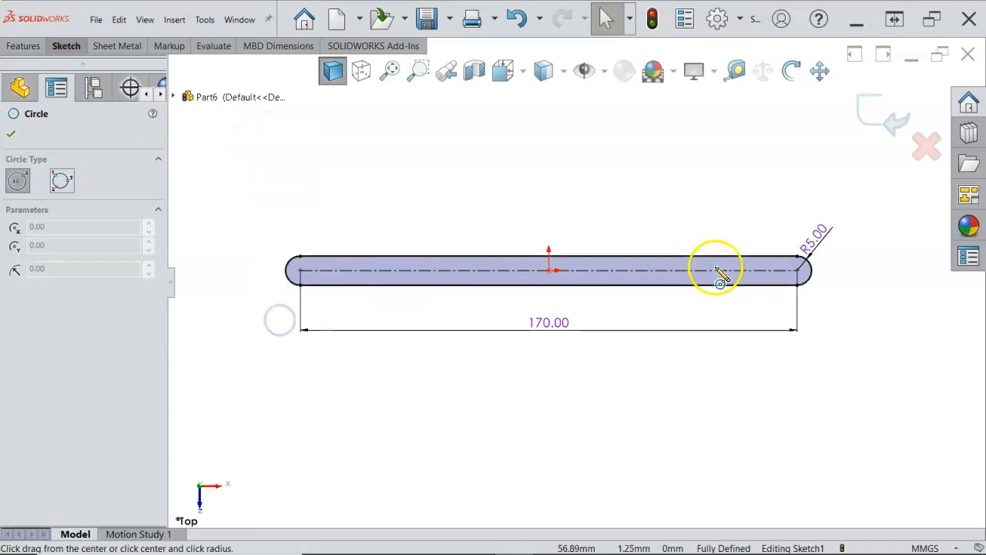
{"action": "left_click", "coordinate": [797, 270]}
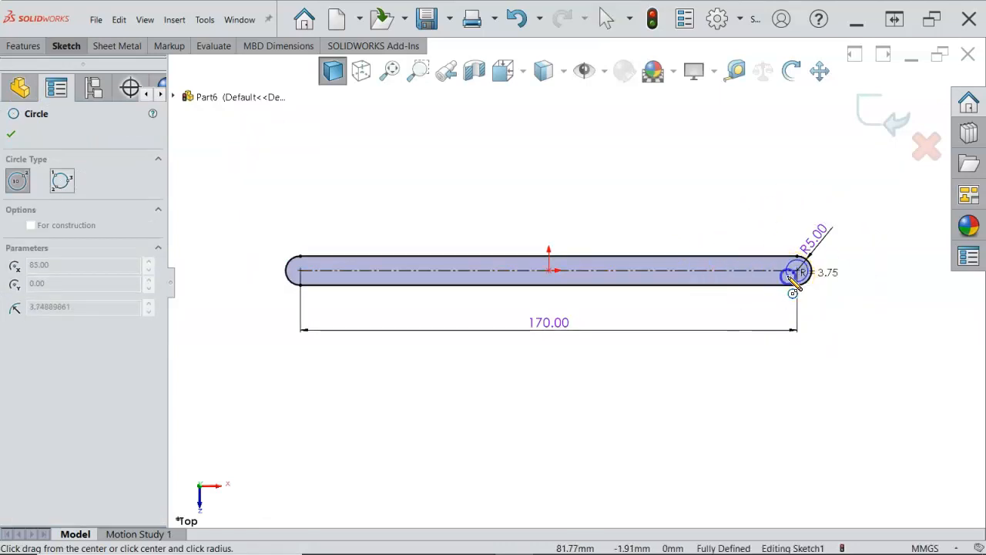
{"action": "left_click", "coordinate": [794, 279]}
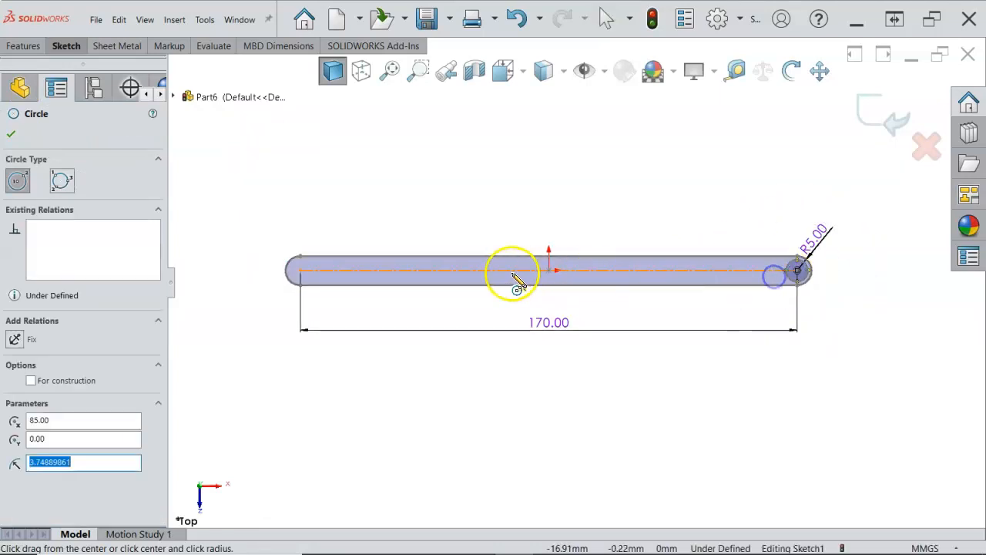
{"action": "left_click", "coordinate": [301, 271]}
{"action": "left_click", "coordinate": [311, 271]}
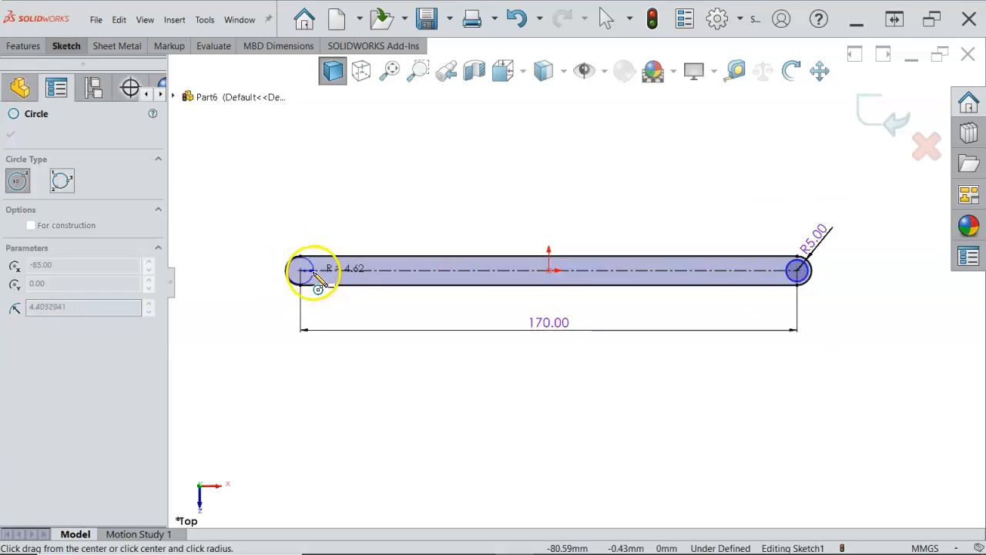
{"action": "right_click", "coordinate": [367, 218]}
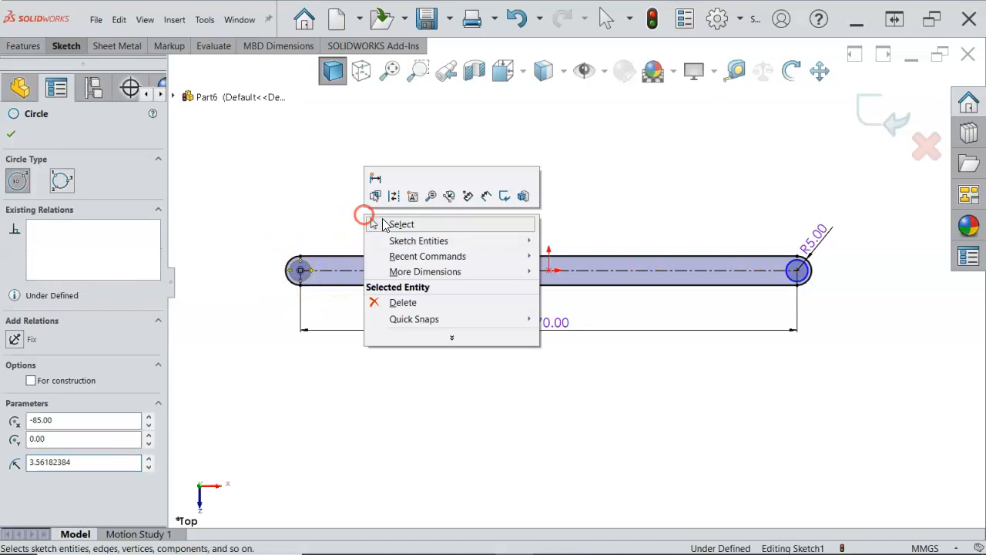
{"action": "left_click", "coordinate": [390, 222]}
- Add an Equal relation between the two circles at the slot's ends
{"action": "left_click", "coordinate": [312, 268]}
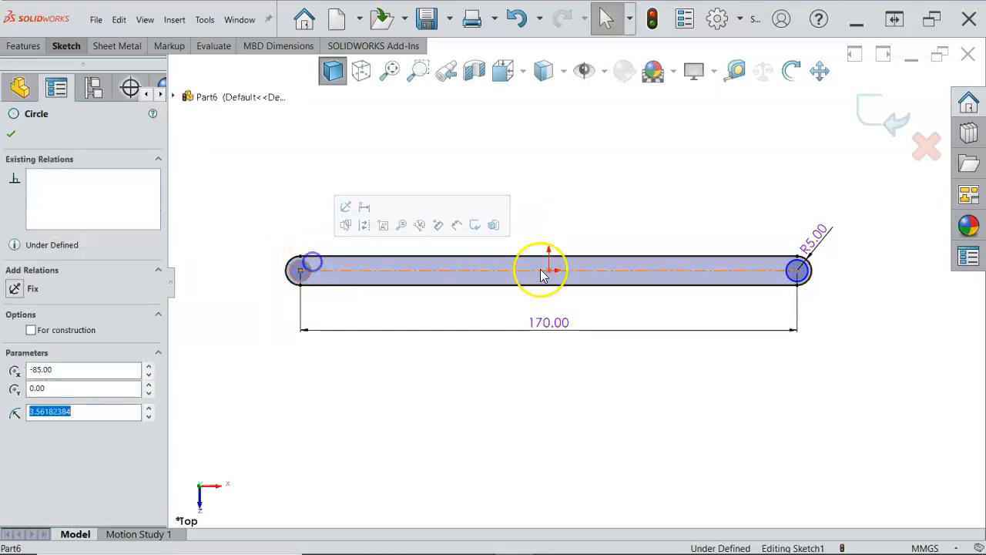
{"action": "left_click", "coordinate": [796, 270], "text": "ctrl"}
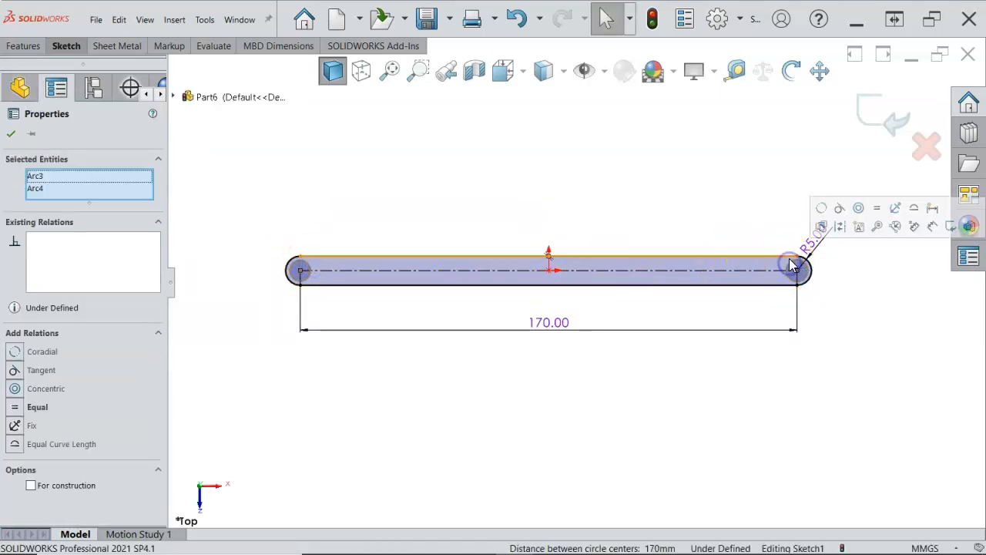
{"action": "left_click", "coordinate": [878, 208]}
- Dimension the diameter of one of the end circles as 5 mm
{"action": "right_click", "coordinate": [749, 180]}
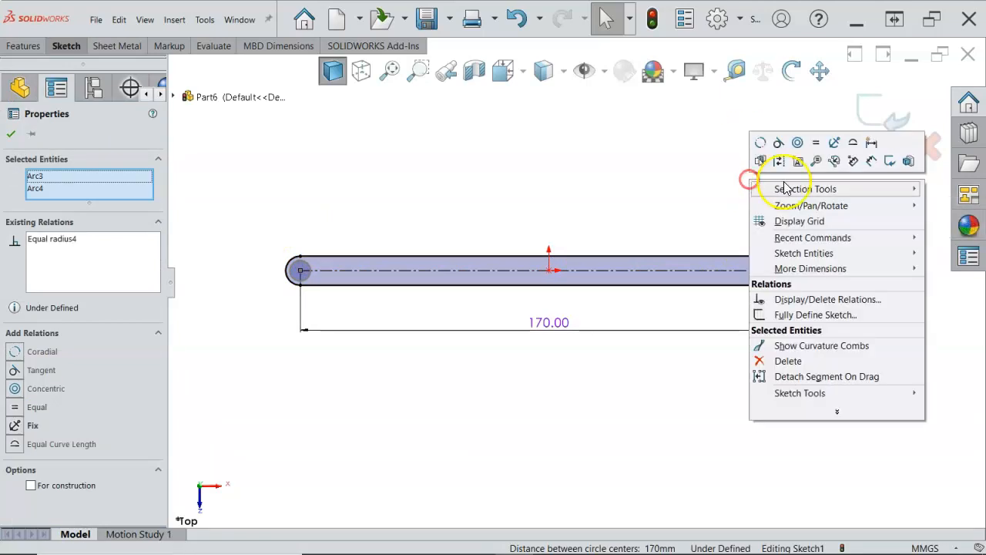
{"action": "left_click", "coordinate": [867, 160]}
{"action": "left_click", "coordinate": [806, 285]}
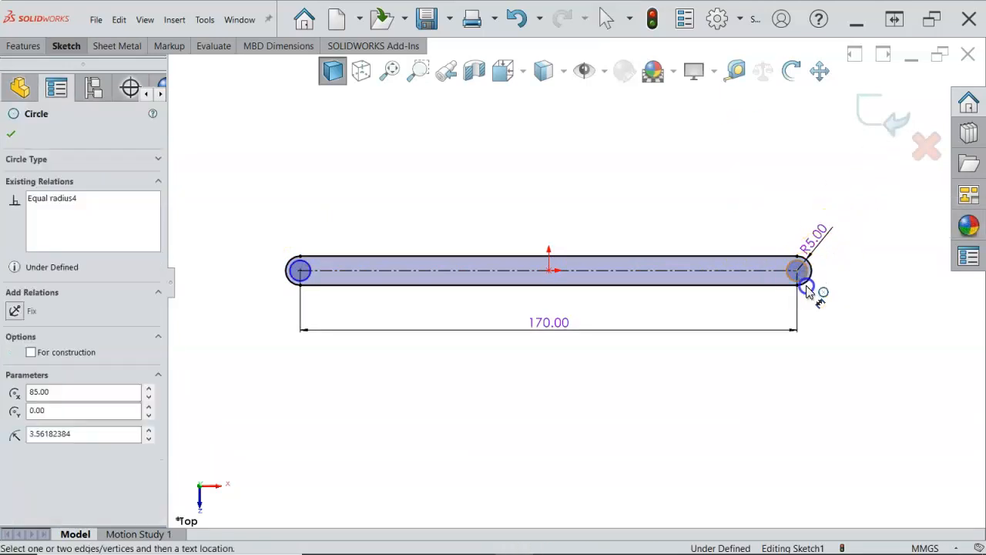
{"action": "left_click", "coordinate": [843, 322]}
{"action": "type", "text": "5"}
{"action": "key", "text": "Return"}
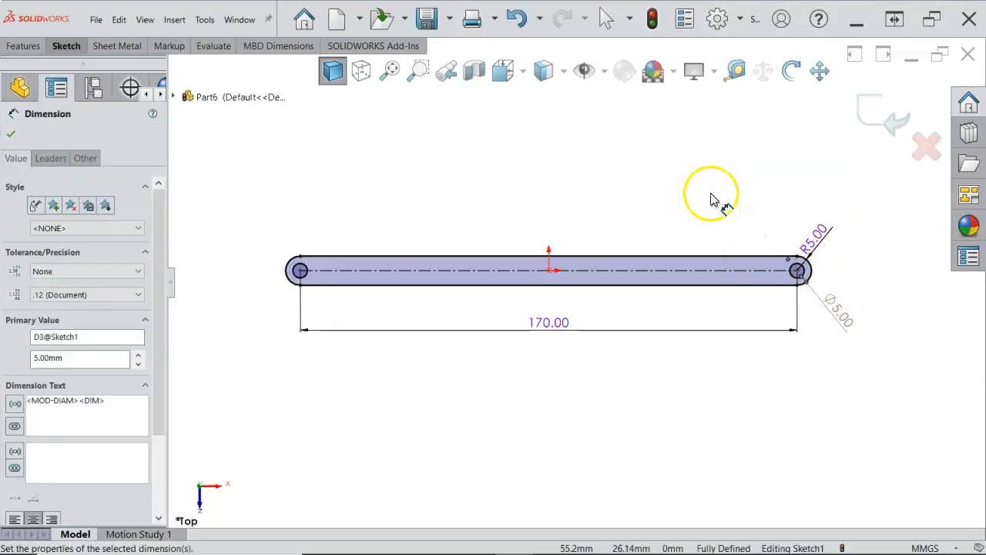
- Extrude the slot profile with its two holes as a blind boss 5 mm deep
{"action": "right_click", "coordinate": [387, 173]}
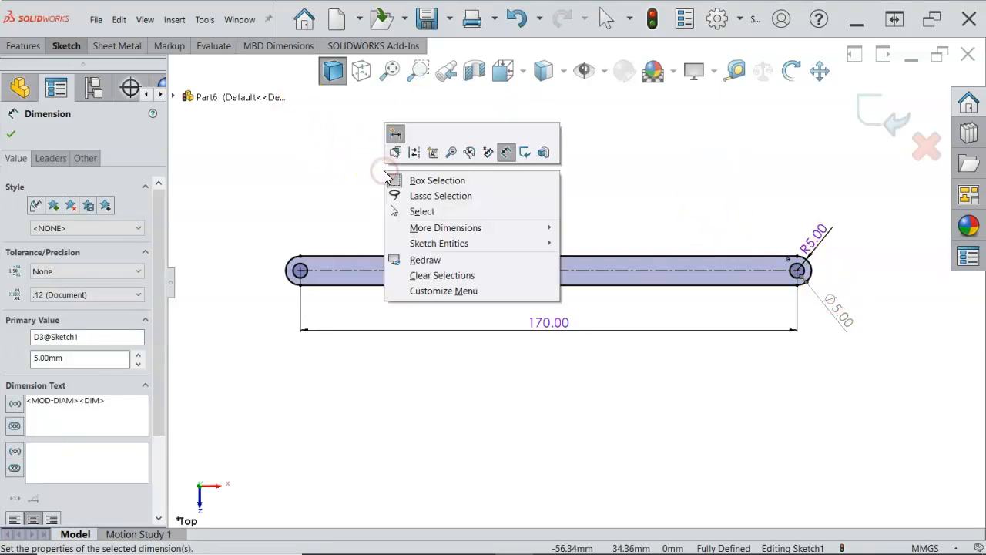
{"action": "left_click", "coordinate": [544, 152]}
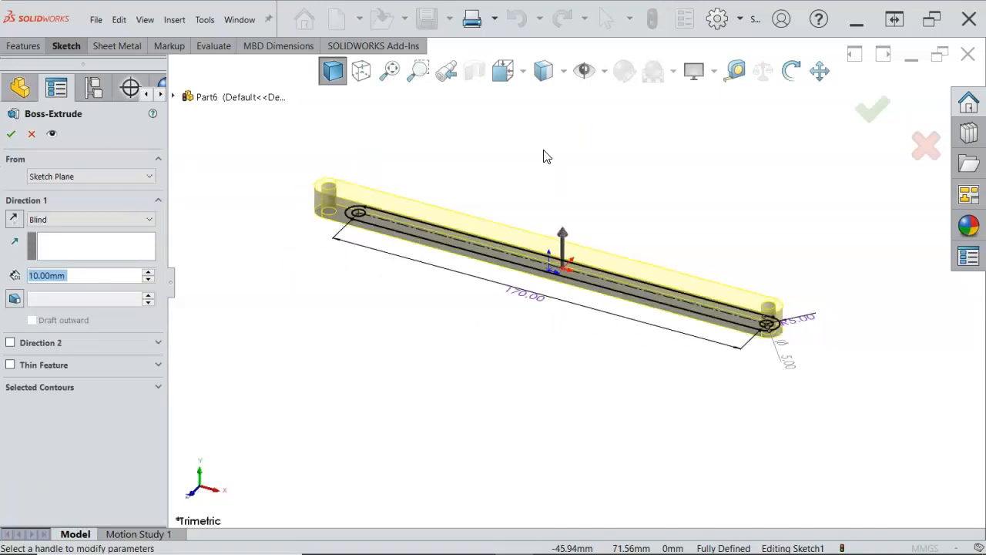
{"action": "type", "text": "5"}
{"action": "key", "text": "Return"}
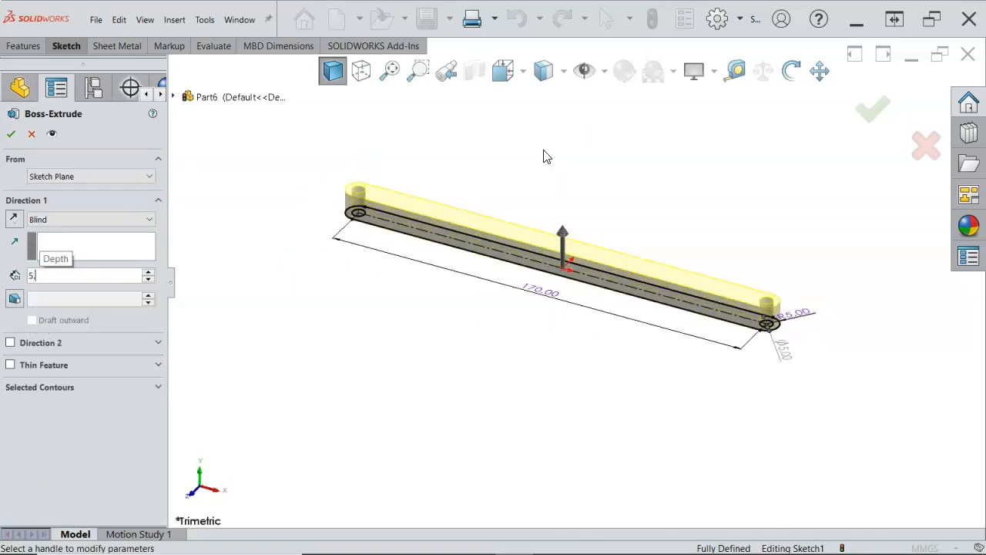
{"action": "left_click", "coordinate": [537, 158]}
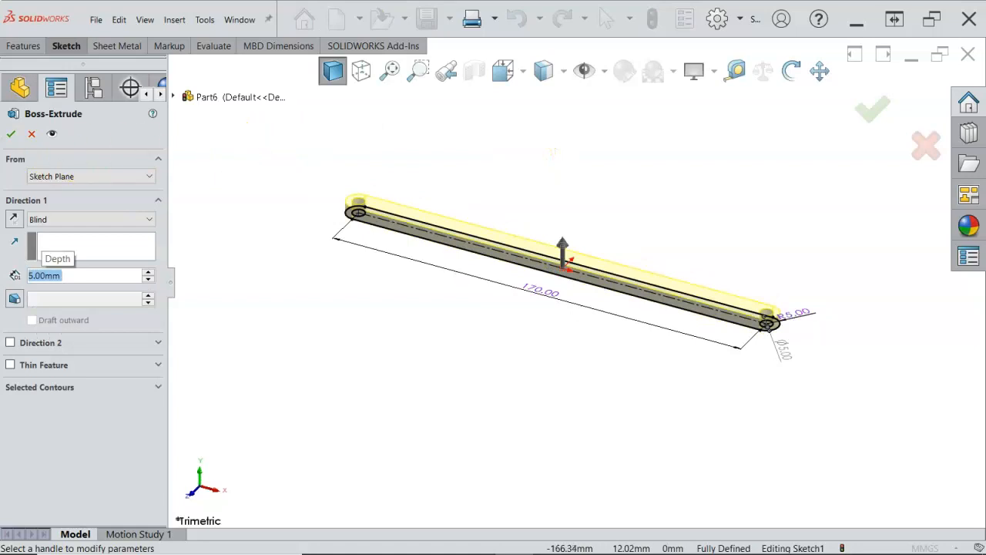
{"action": "left_click", "coordinate": [10, 135]}
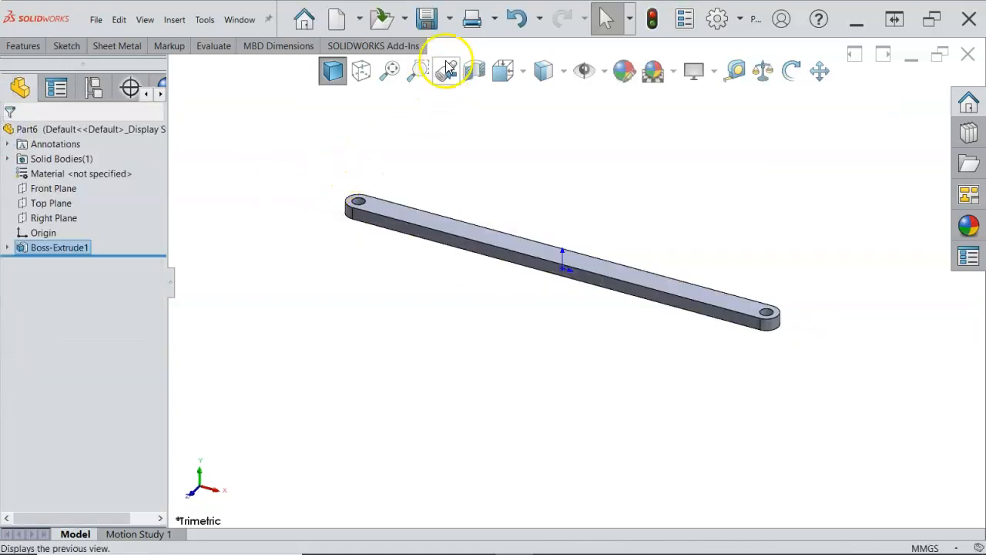
- Save the part as Arm in the Asssignment 5 folder and close it
{"action": "left_click", "coordinate": [427, 23]}
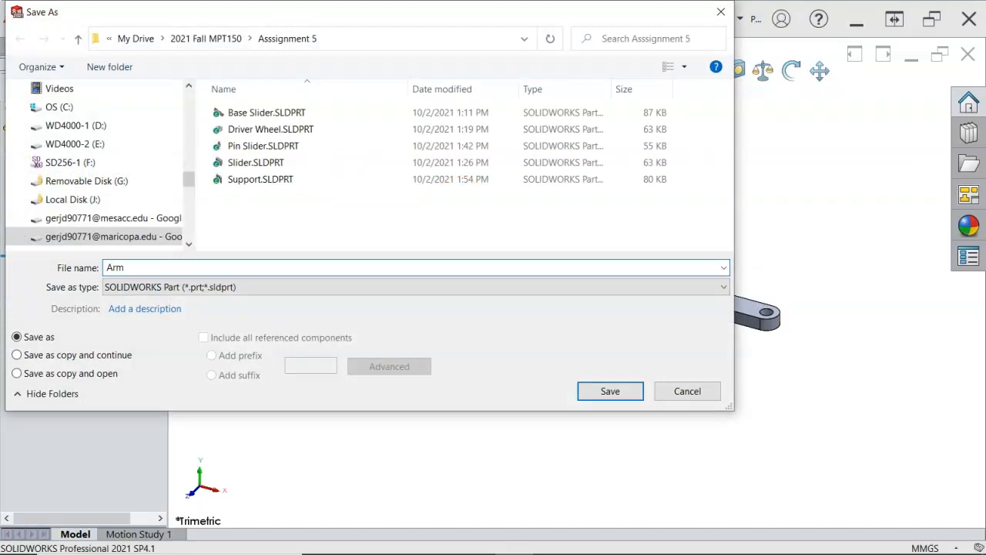
{"action": "key", "text": "Return"}
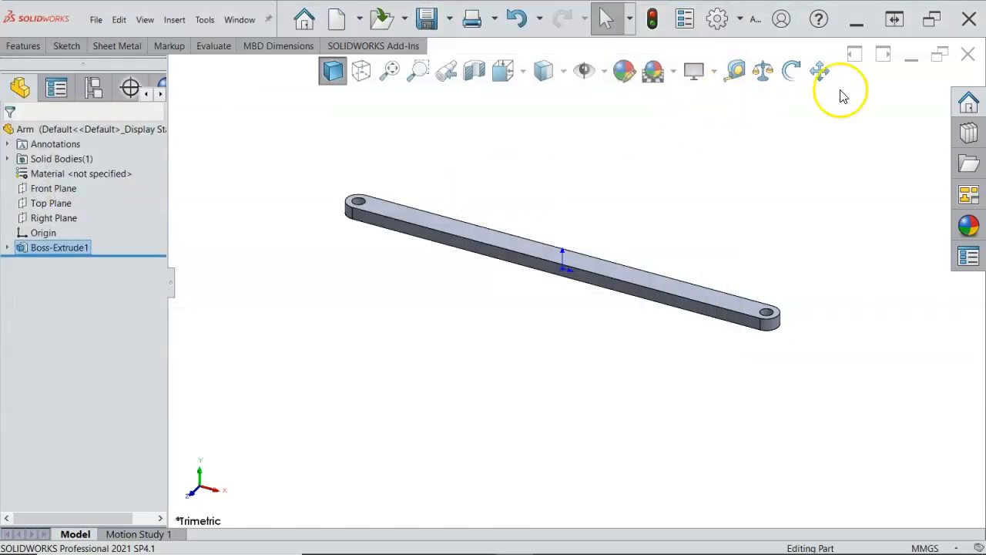
{"action": "left_click", "coordinate": [967, 55]}
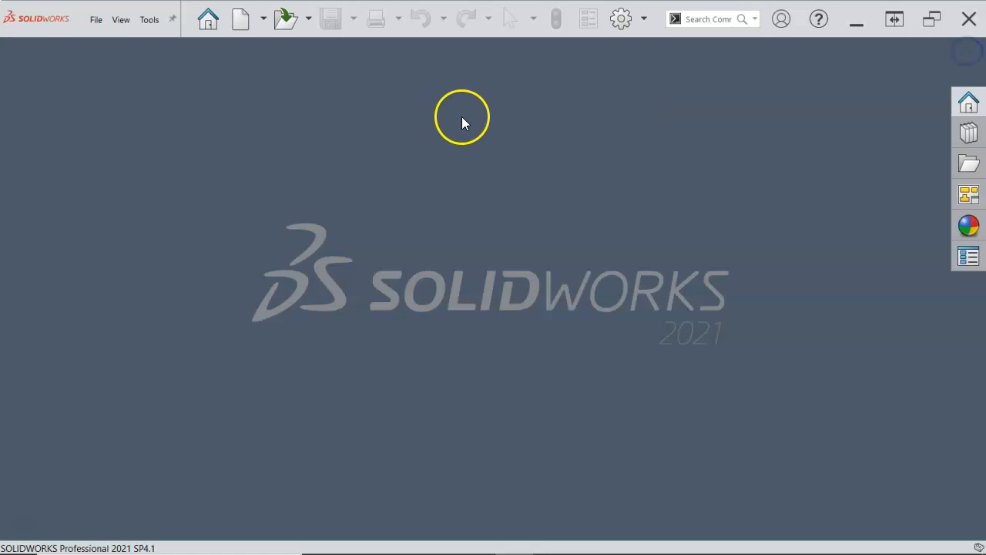
- Create a new part from the Part mm template and start a sketch on the Right Plane
{"action": "left_click", "coordinate": [239, 21]}
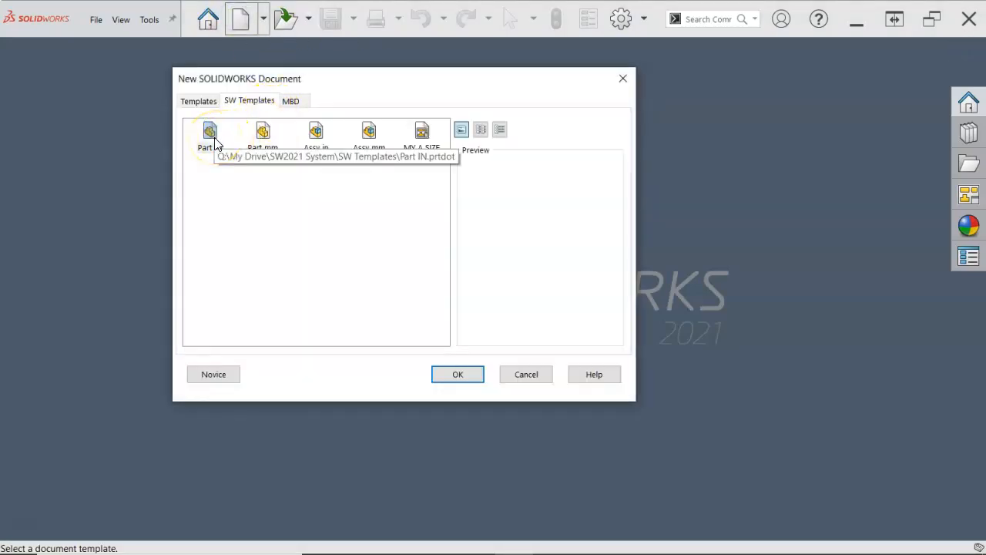
{"action": "double_click", "coordinate": [261, 137]}
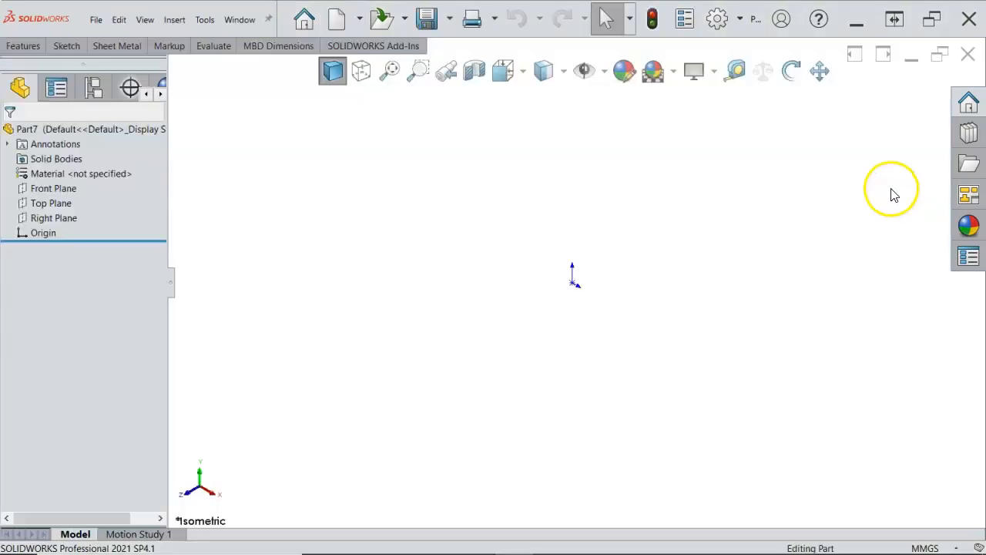
{"action": "mouse_move", "coordinate": [985, 50]}
{"action": "left_mouse_down"}
{"action": "mouse_move", "coordinate": [985, 109]}
{"action": "mouse_move", "coordinate": [711, 43]}
{"action": "mouse_move", "coordinate": [985, 59]}
{"action": "left_mouse_up"}
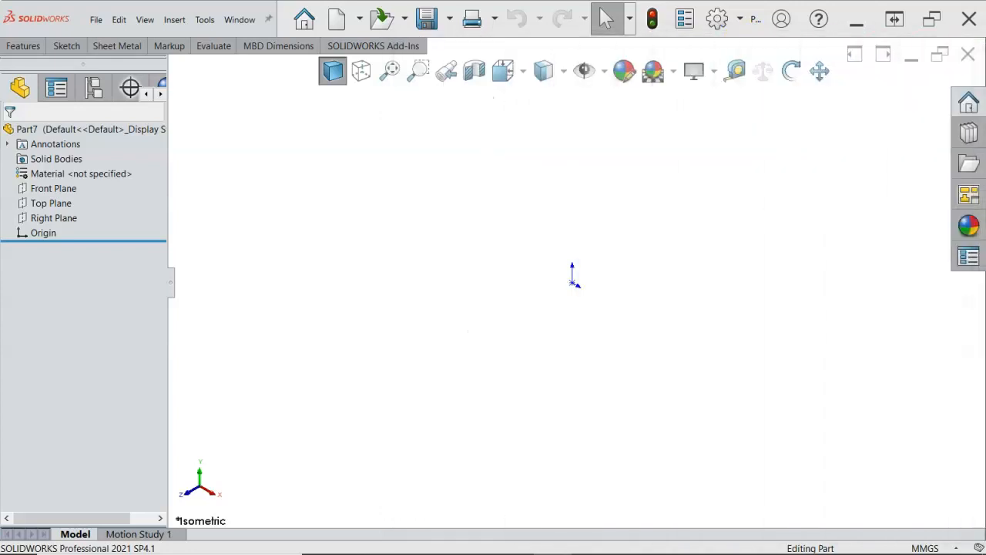
{"action": "left_click", "coordinate": [38, 219]}
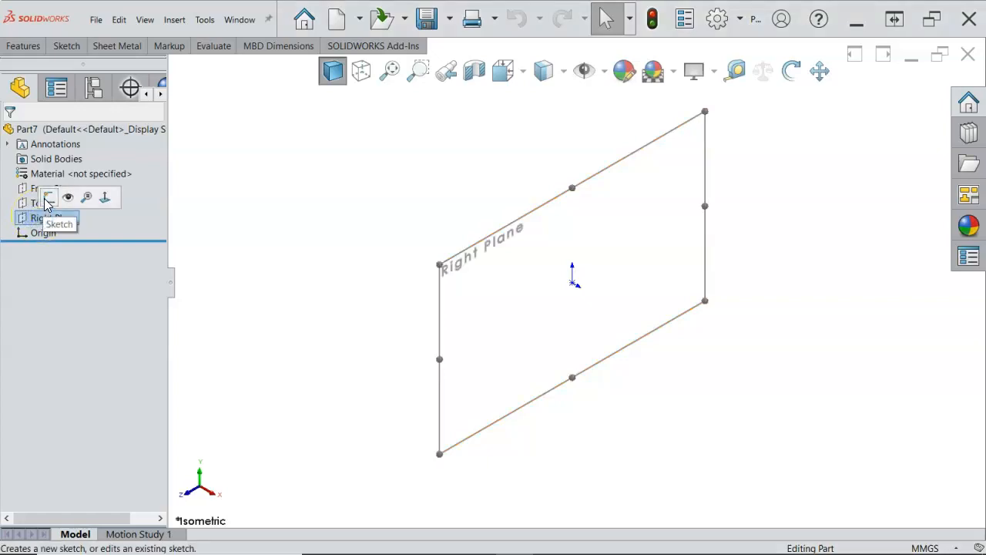
{"action": "left_click", "coordinate": [49, 199]}
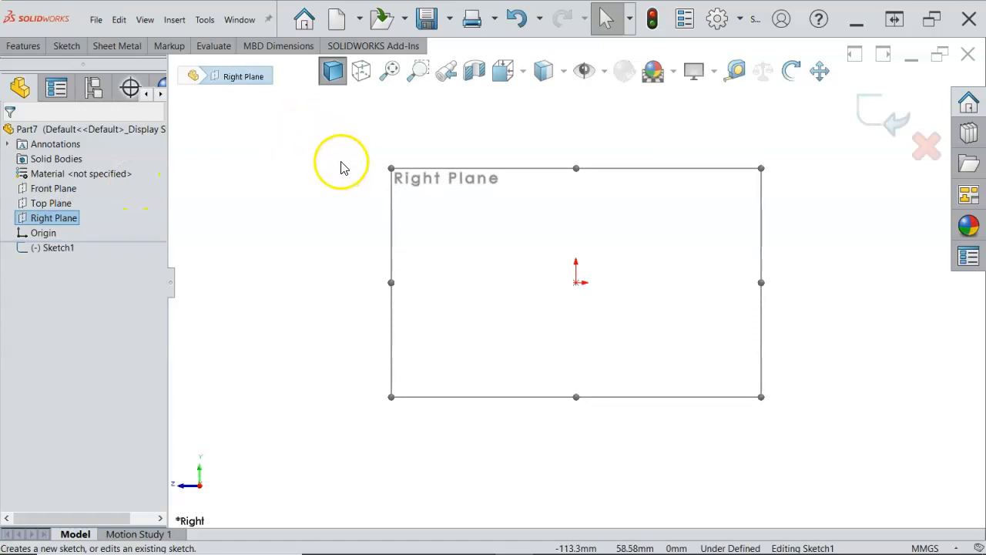
- Sketch a circle centred on the origin with a radius of about 10.4 mm
{"action": "key", "text": "s"}
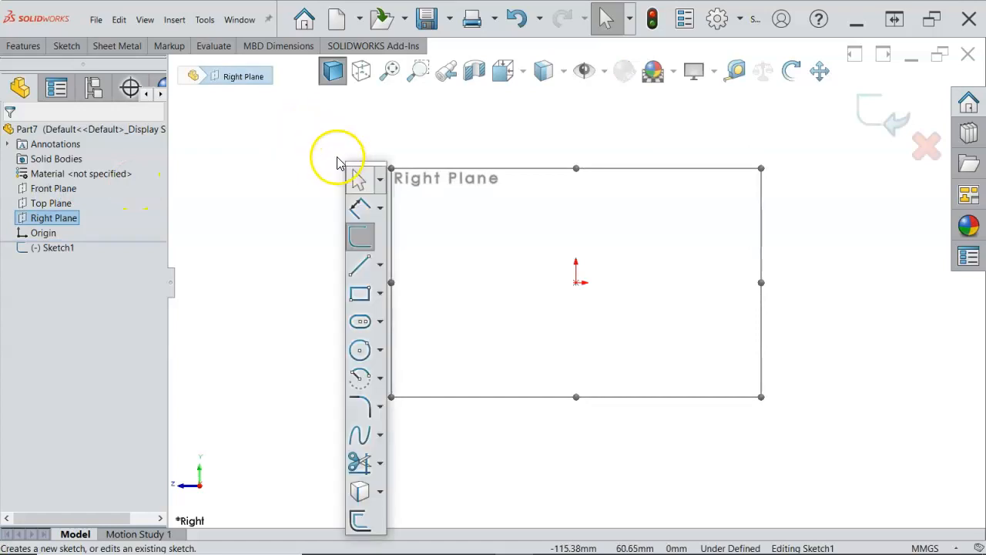
{"action": "left_click", "coordinate": [362, 351]}
{"action": "left_click", "coordinate": [576, 282]}
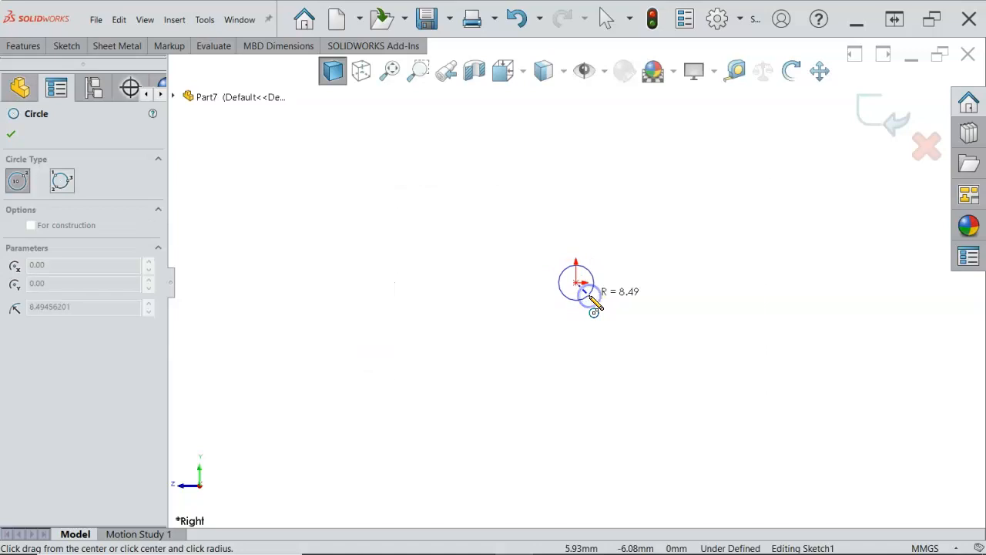
{"action": "left_click", "coordinate": [597, 308]}
- Dimension the circle's diameter as 8 mm
{"action": "right_click", "coordinate": [598, 308]}
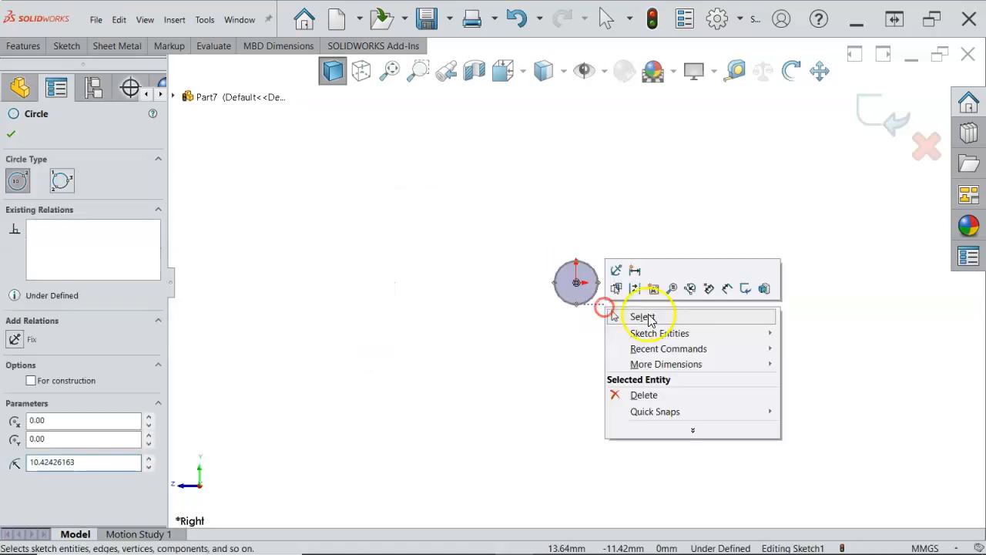
{"action": "left_click", "coordinate": [724, 296]}
{"action": "left_click", "coordinate": [569, 302]}
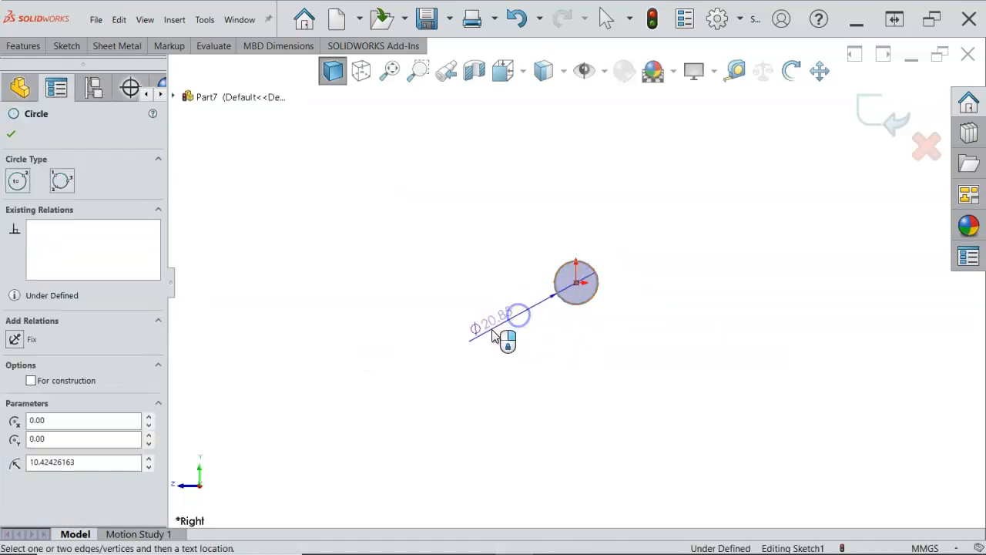
{"action": "left_click", "coordinate": [495, 339]}
{"action": "type", "text": "8"}
{"action": "key", "text": "Return"}
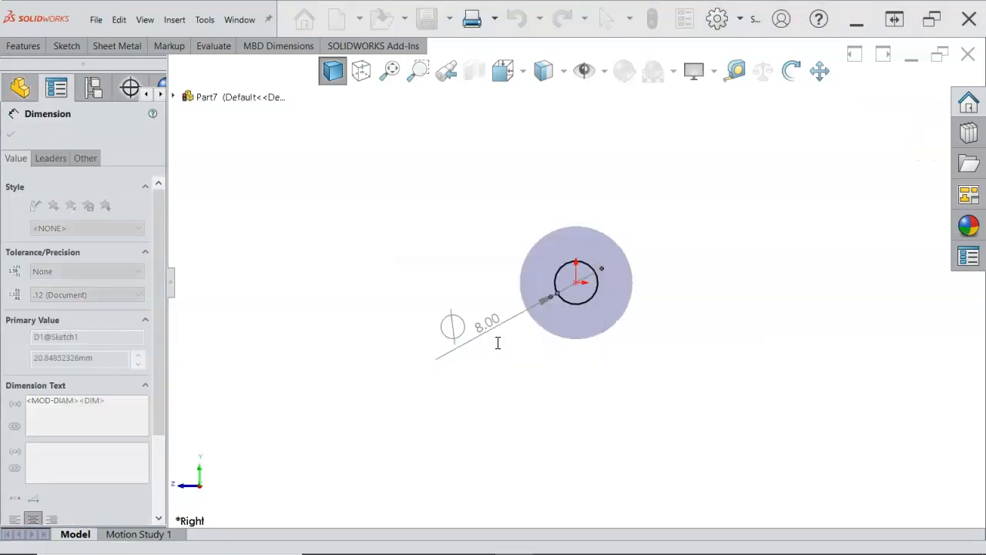
- Extrude the circle as a boss with the Mid Plane end condition and a total depth of 170 mm
{"action": "right_click", "coordinate": [379, 237]}
{"action": "left_click", "coordinate": [522, 211]}
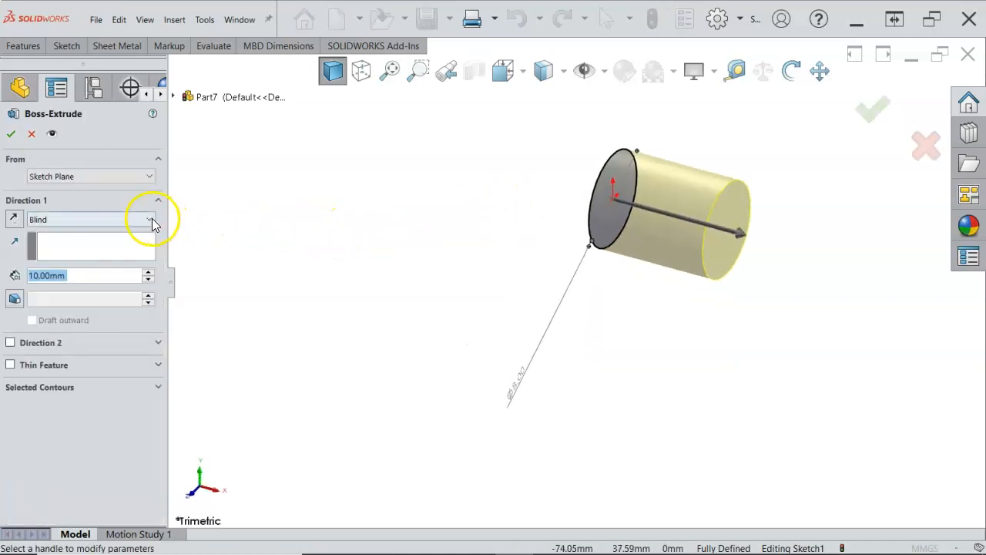
{"action": "left_click", "coordinate": [150, 220]}
{"action": "left_click", "coordinate": [116, 285]}
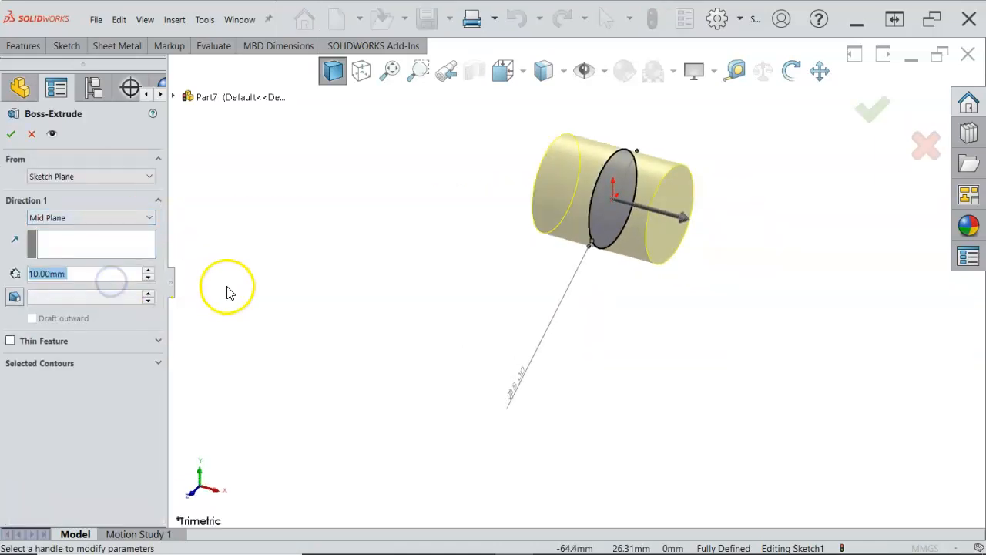
{"action": "type", "text": "170"}
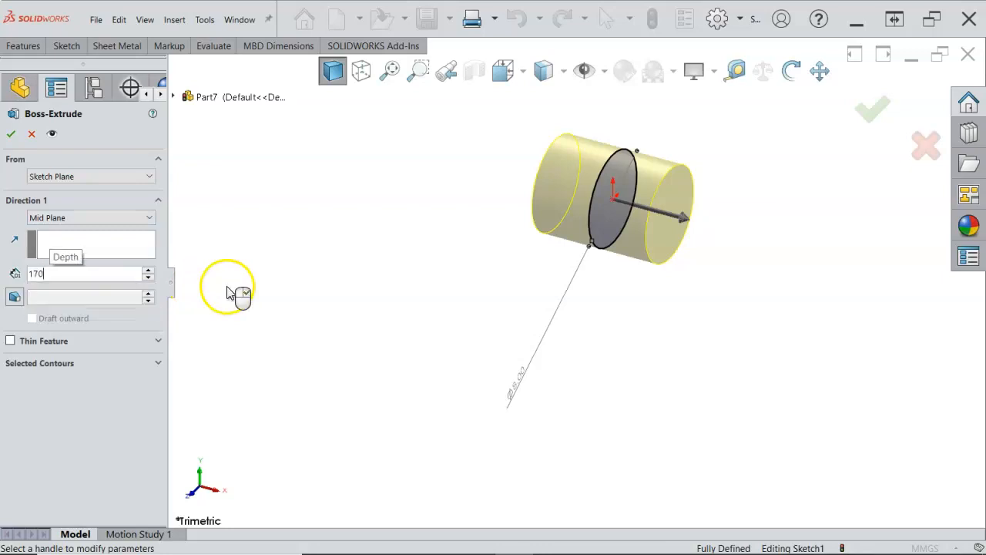
{"action": "key", "text": "Return"}
{"action": "left_click", "coordinate": [11, 134]}
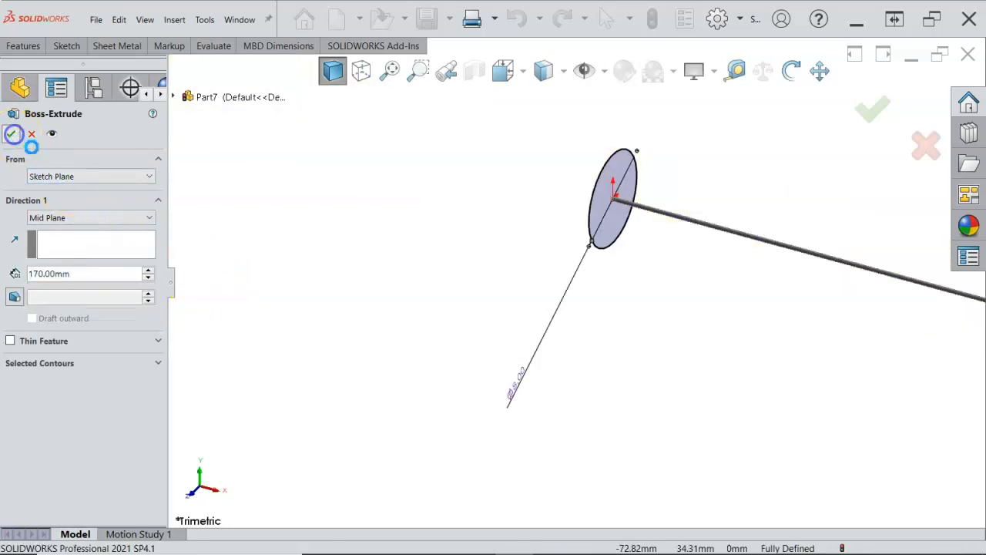
- Save the part as Rod in the Asssignment 5 folder
{"action": "key", "text": "f"}
{"action": "left_click", "coordinate": [426, 19]}
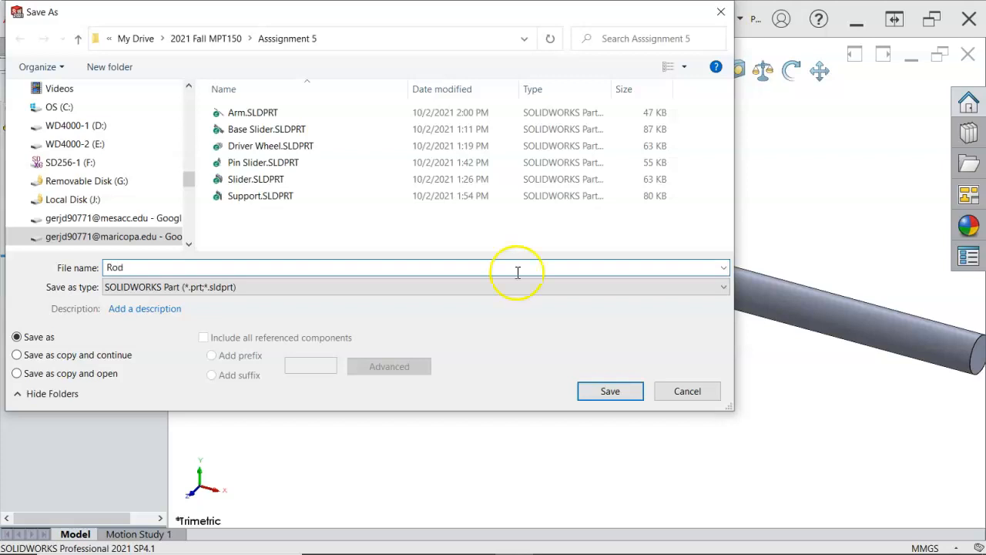
{"action": "left_click", "coordinate": [607, 395]}
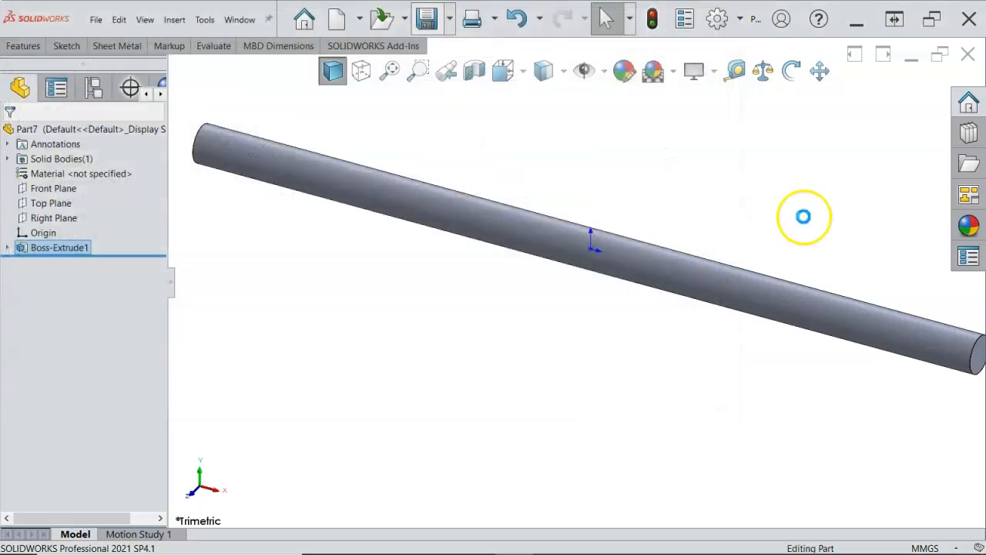
- Close the rod part and switch to the textbook to examine the PIN, SHORT (P/N S4008) drawing on page 373
{"action": "left_click", "coordinate": [967, 55]}
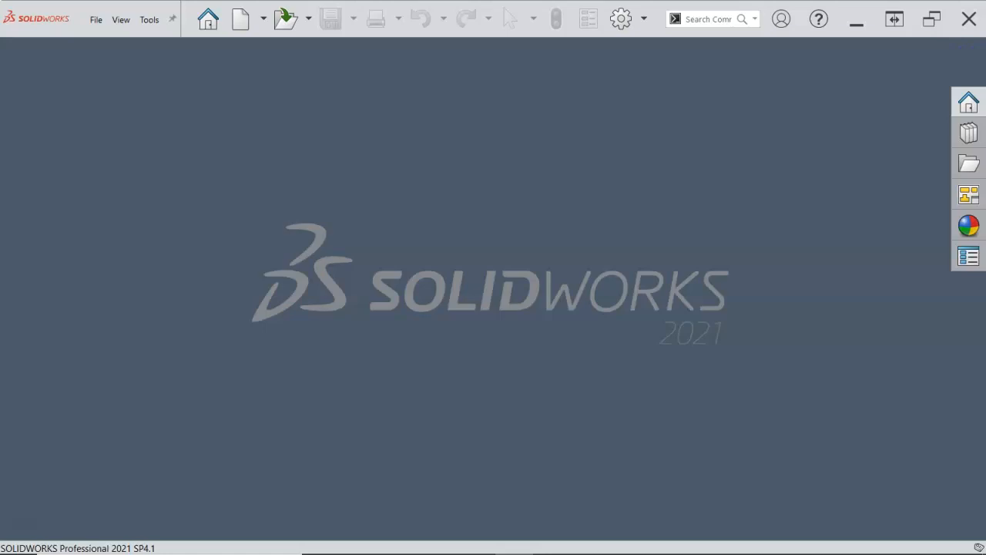
{"action": "left_click_drag", "start_coordinate": [985, 23], "coordinate": [275, 36]}
{"action": "left_click_drag", "start_coordinate": [840, 279], "coordinate": [837, 363]}
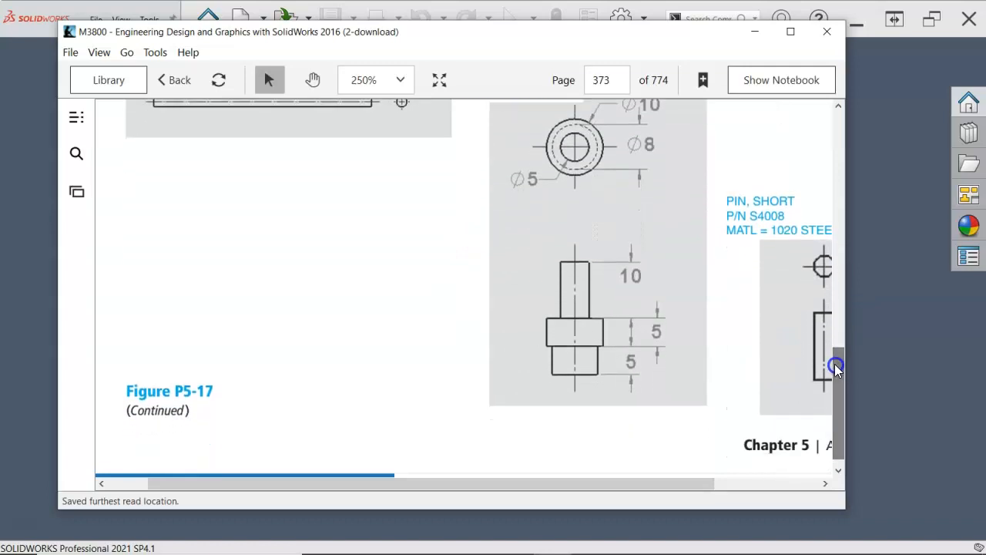
{"action": "mouse_move", "coordinate": [426, 478]}
{"action": "left_click_drag", "start_coordinate": [424, 485], "coordinate": [513, 495]}
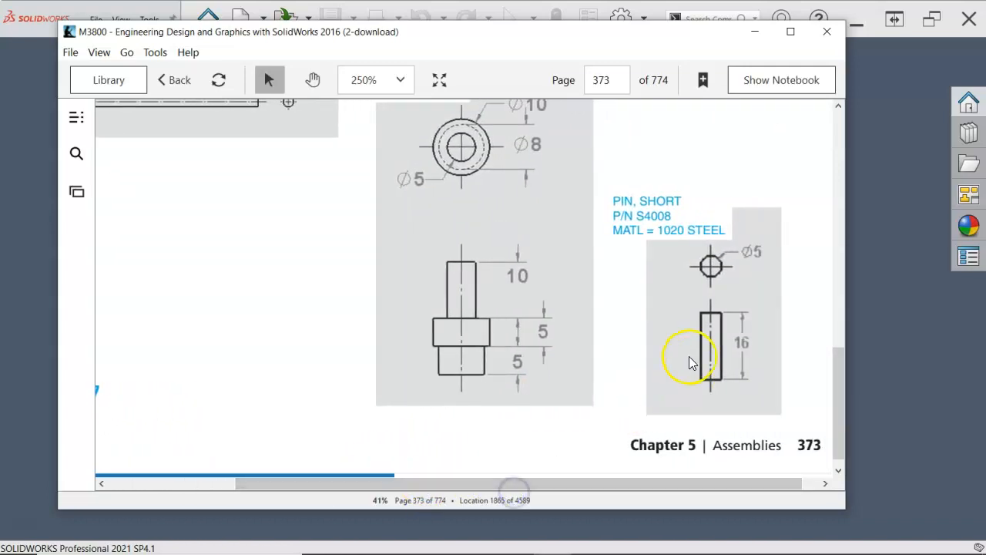
{"action": "left_click_drag", "start_coordinate": [838, 374], "coordinate": [838, 363]}
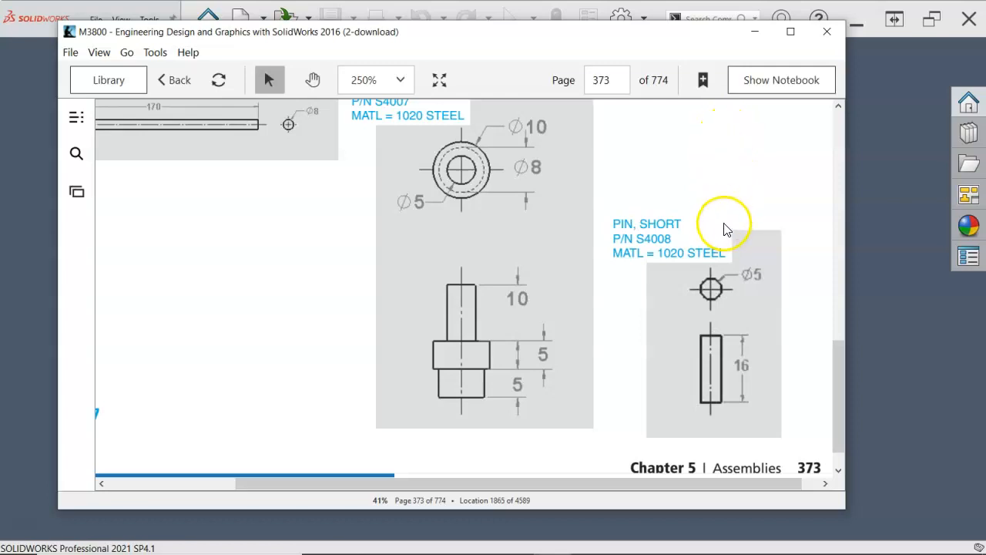
{"action": "left_click", "coordinate": [666, 39]}
{"action": "left_click_drag", "start_coordinate": [666, 39], "coordinate": [984, 78]}
- Create a new part from the Part mm template and start a sketch on the Top Plane
{"action": "left_click", "coordinate": [240, 19]}
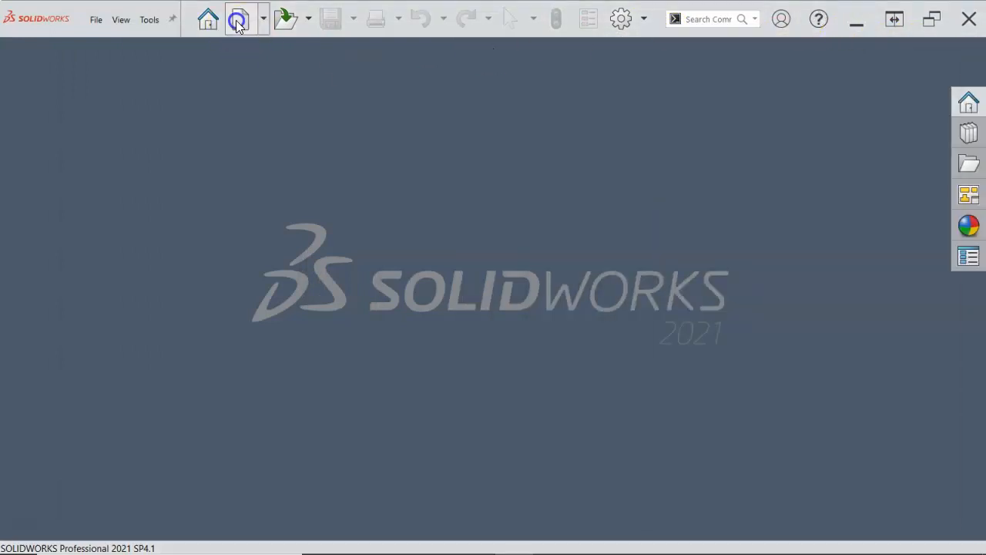
{"action": "left_click", "coordinate": [263, 132]}
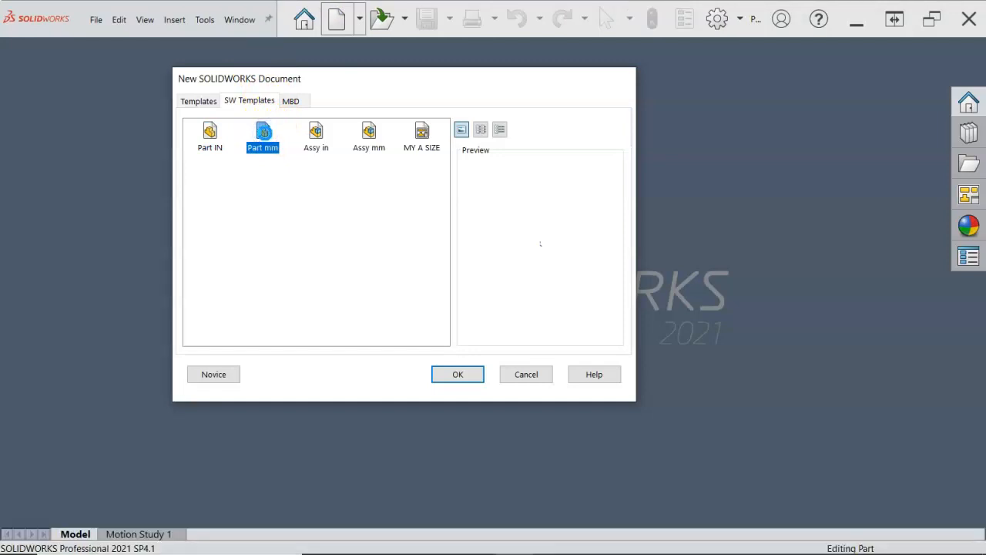
{"action": "left_click", "coordinate": [67, 207]}
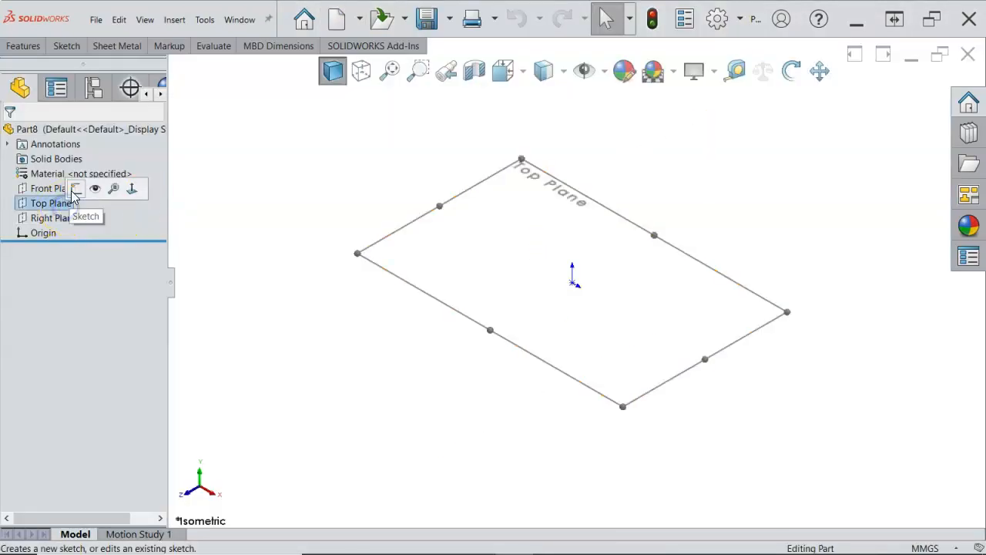
{"action": "left_click", "coordinate": [76, 189]}
- Sketch a circle centred on the origin with a radius of about 10.2 mm
{"action": "key", "text": "s"}
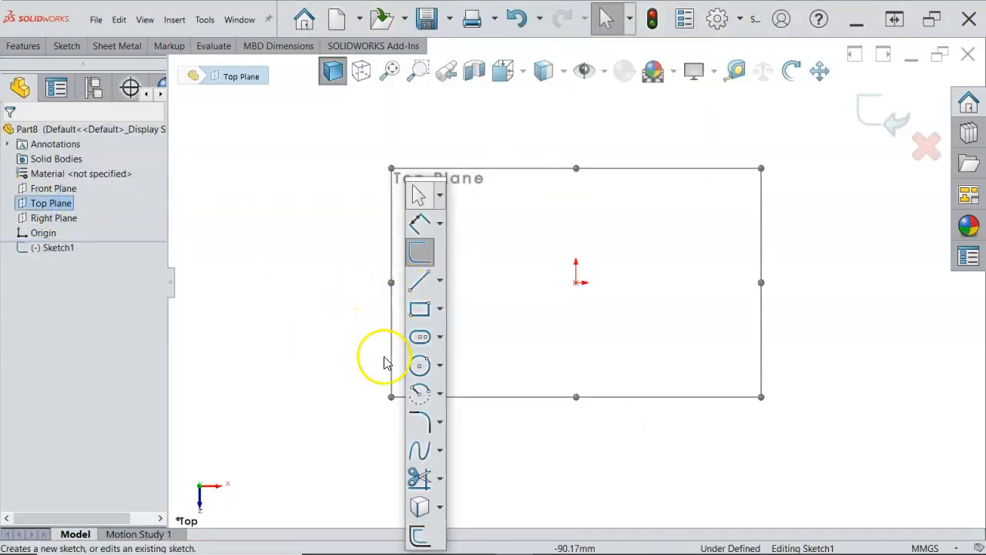
{"action": "left_click", "coordinate": [420, 365]}
{"action": "left_click", "coordinate": [576, 283]}
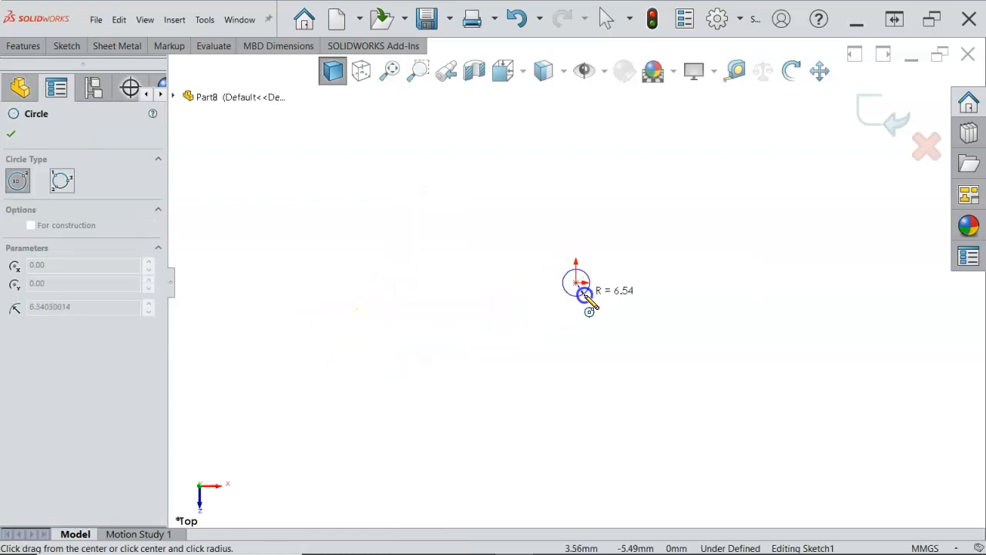
{"action": "left_click", "coordinate": [592, 299]}
- Dimension the circle's diameter as 5 mm
{"action": "right_click", "coordinate": [616, 308]}
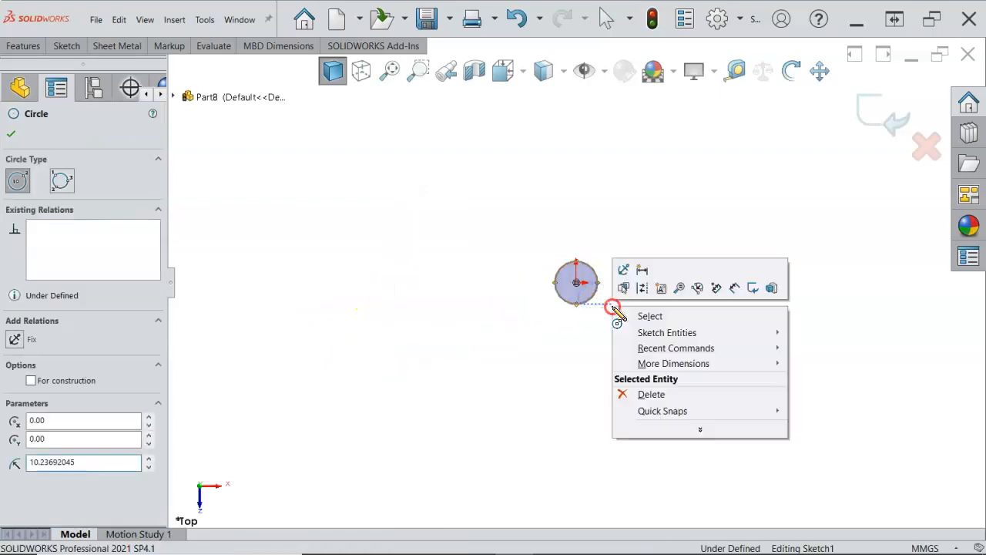
{"action": "left_click", "coordinate": [734, 288]}
{"action": "left_click", "coordinate": [608, 310]}
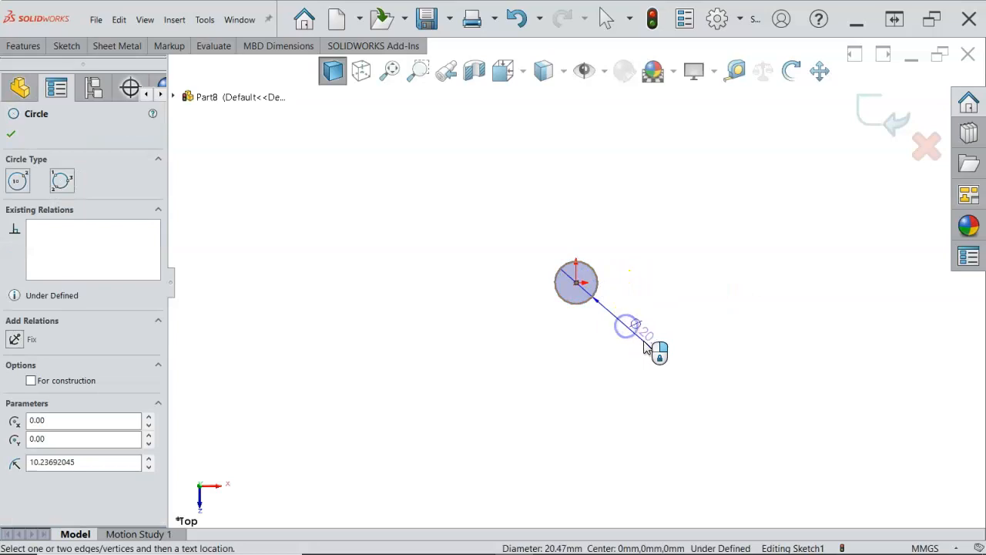
{"action": "left_click", "coordinate": [658, 350]}
{"action": "type", "text": "5"}
{"action": "key", "text": "Return"}
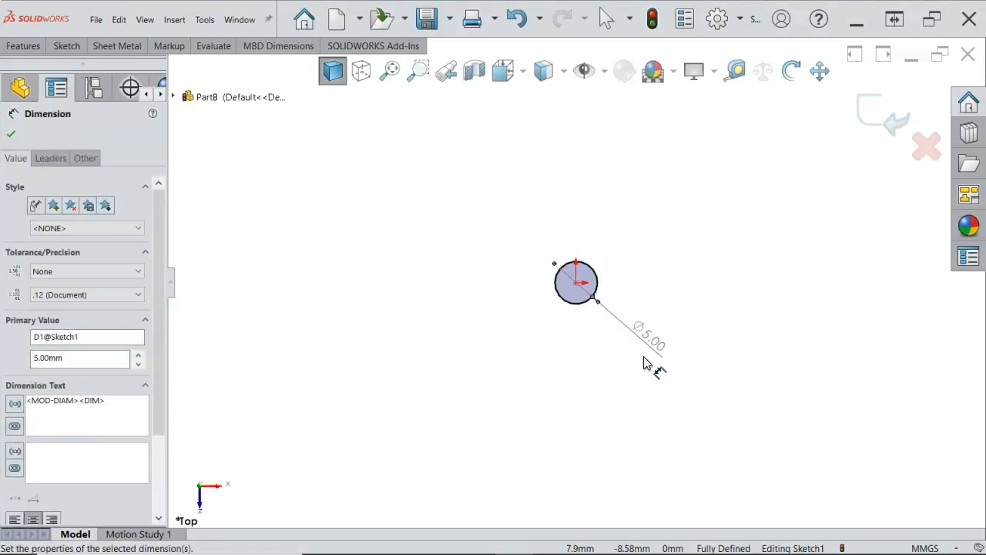
{"action": "left_click", "coordinate": [581, 337]}
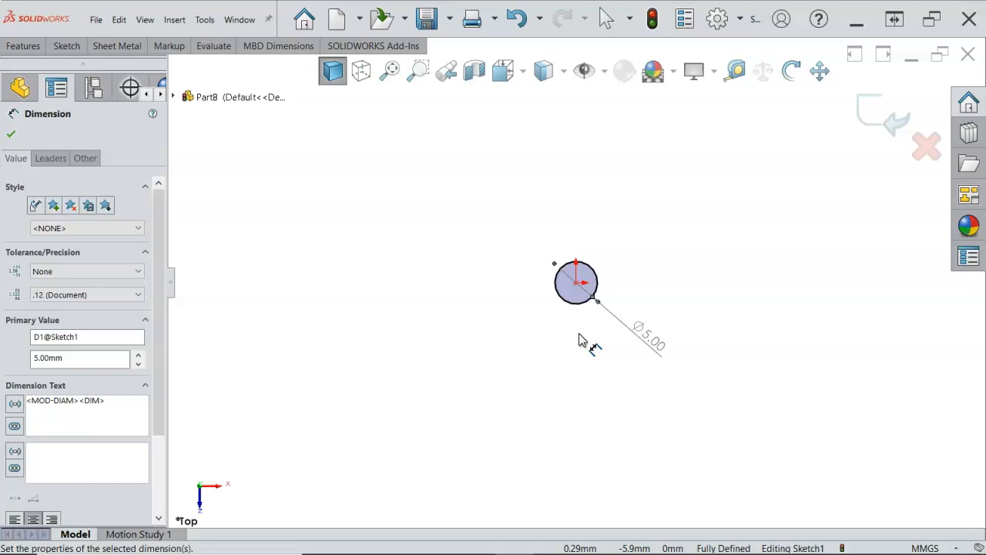
{"action": "right_click", "coordinate": [679, 225]}
{"action": "left_click", "coordinate": [721, 267]}
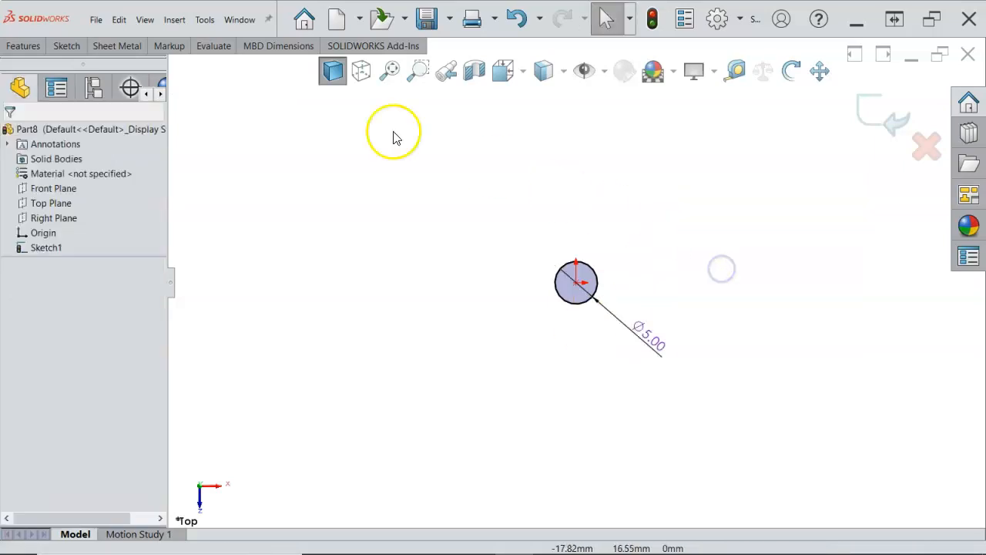
- Extrude the circle as a boss with the Blind end condition and a depth of 16 mm
{"action": "left_click", "coordinate": [28, 45]}
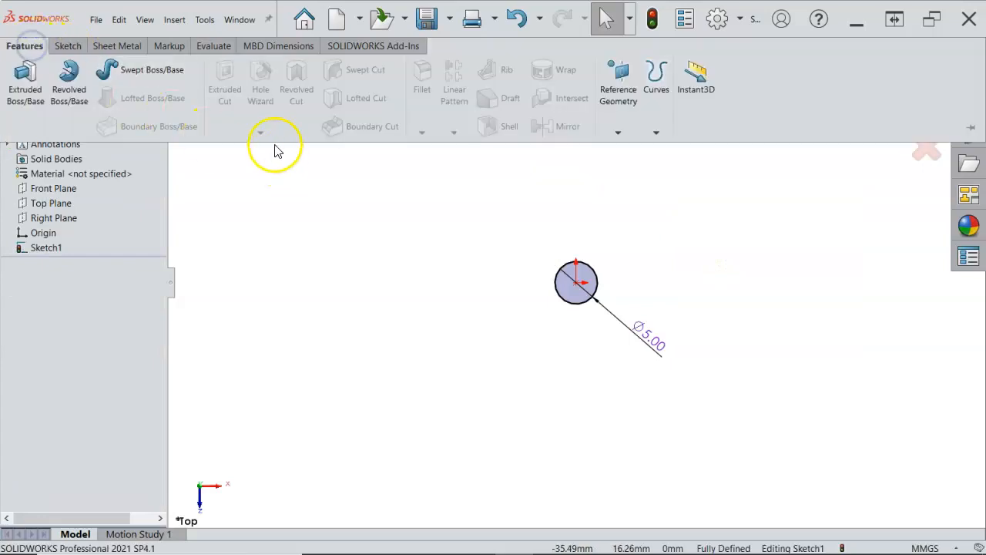
{"action": "left_click", "coordinate": [23, 91]}
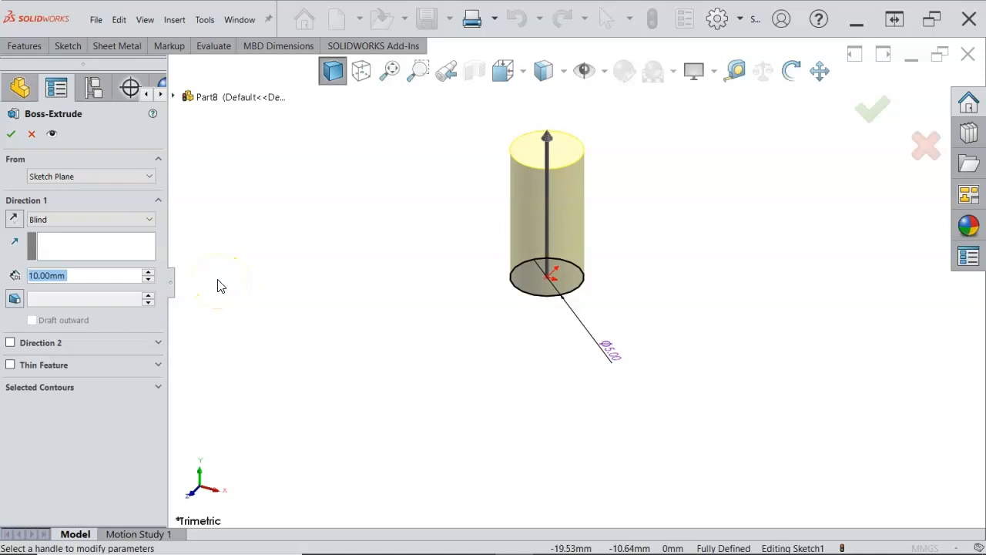
{"action": "type", "text": "16"}
{"action": "key", "text": "Return"}
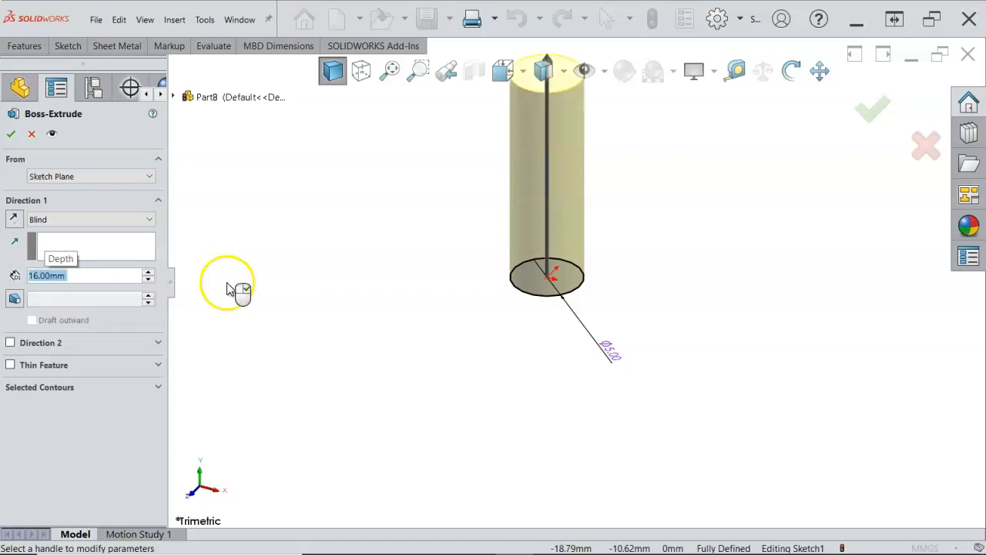
{"action": "left_click", "coordinate": [10, 133]}
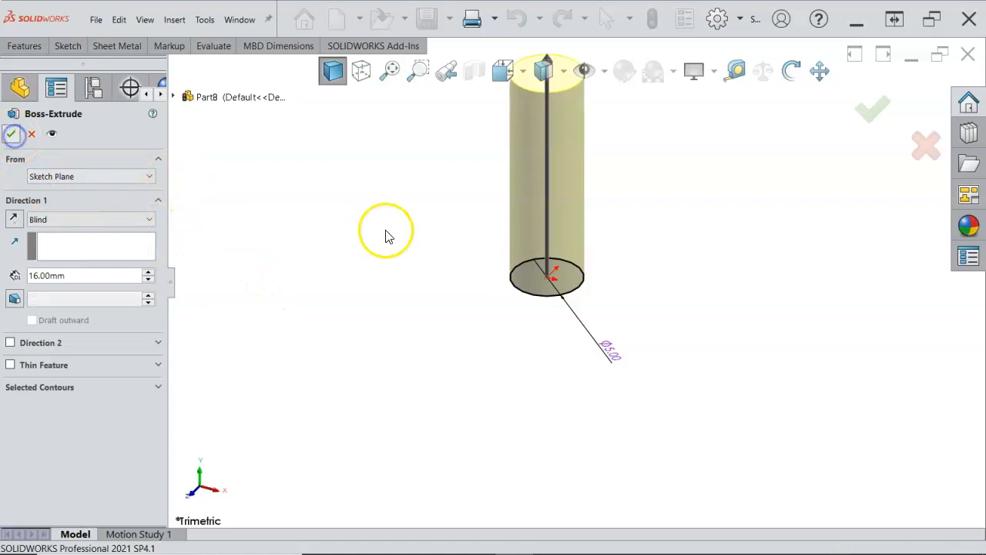
{"action": "scroll", "coordinate": [570, 182], "scroll_direction": "up", "scroll_amount": 4}
{"action": "scroll", "coordinate": [571, 180], "scroll_direction": "down", "scroll_amount": 3}
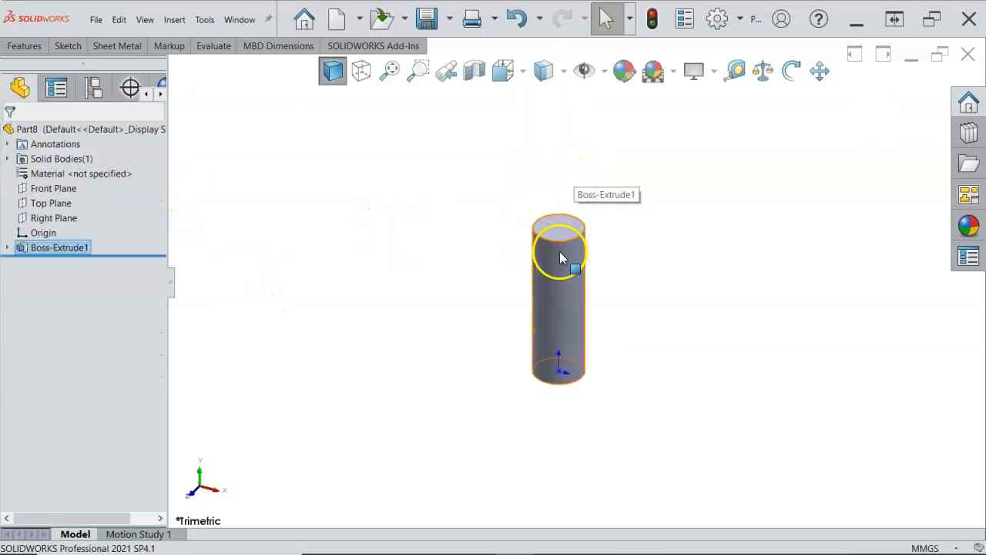
- Save the part as Pin in the Asssignment 5 folder and close it
{"action": "left_click", "coordinate": [429, 23]}
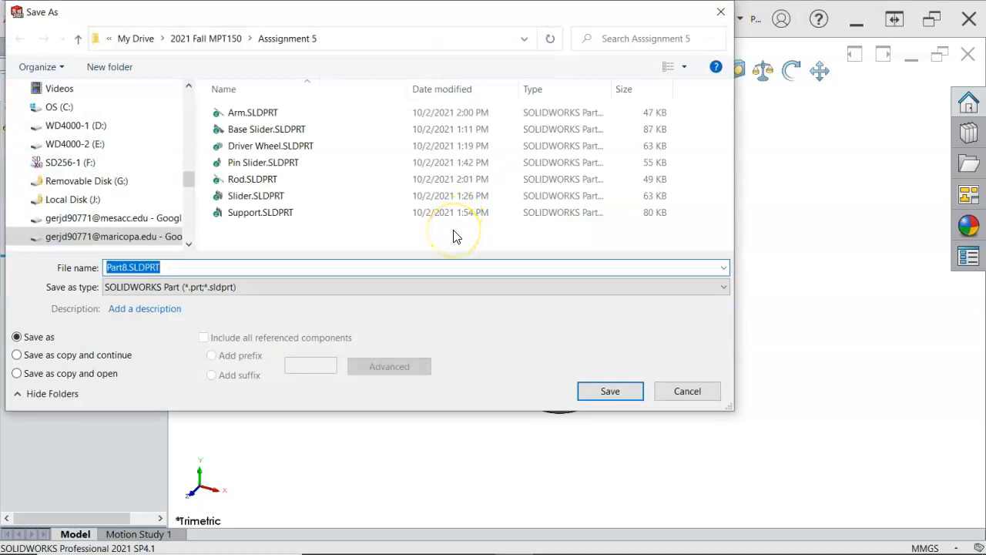
{"action": "type", "text": "Pin"}
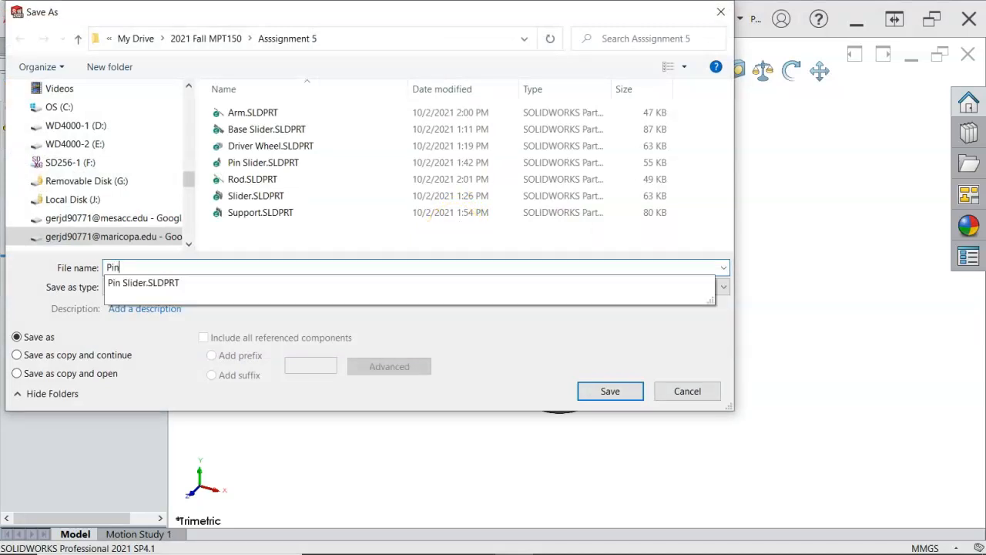
{"action": "key", "text": "Return"}
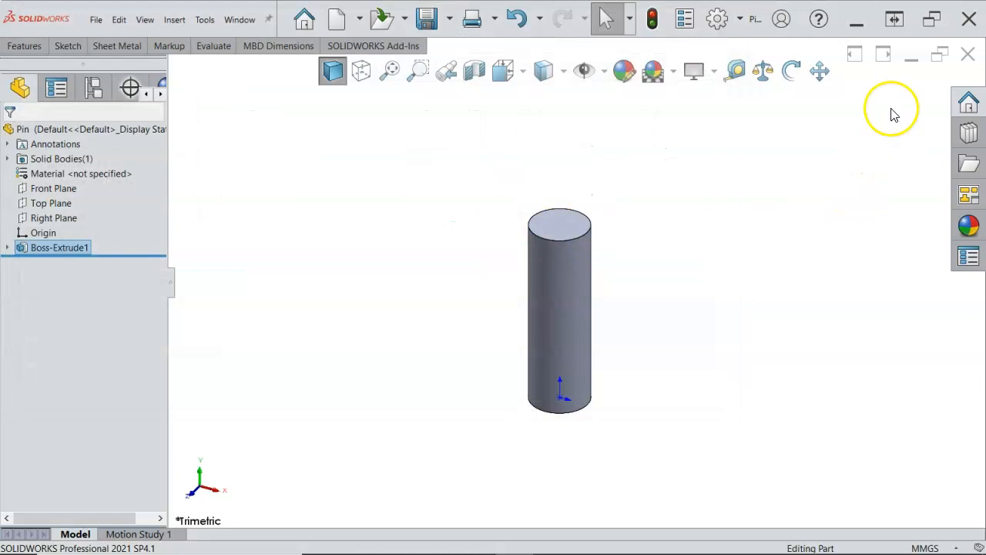
{"action": "left_click", "coordinate": [968, 54]}
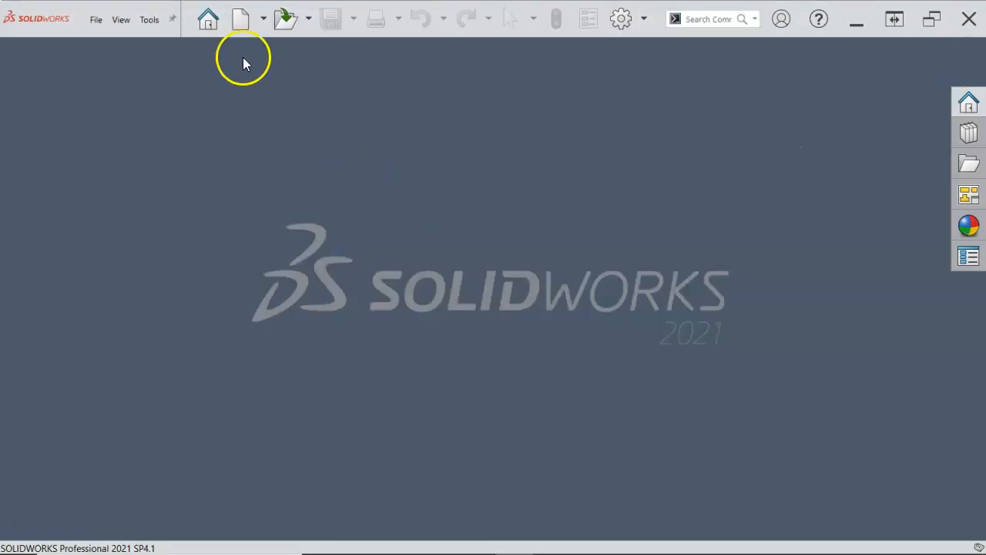
- Create a new part from the Part mm template and check the stepped P/N S4007 part's drawing in the textbook
{"action": "left_click", "coordinate": [240, 21]}
{"action": "left_click", "coordinate": [212, 140]}
{"action": "double_click", "coordinate": [259, 135]}
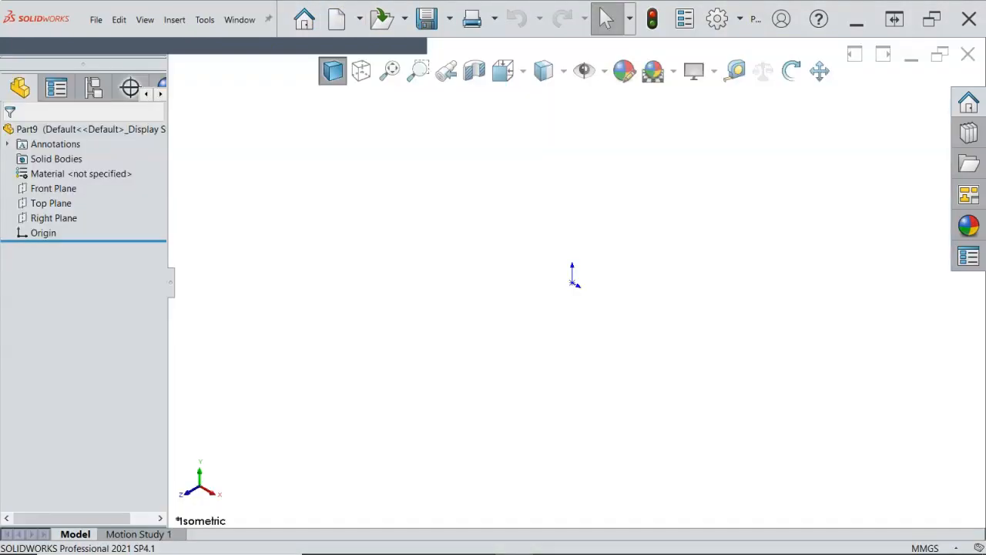
{"action": "left_click_drag", "start_coordinate": [985, 61], "coordinate": [502, 38]}
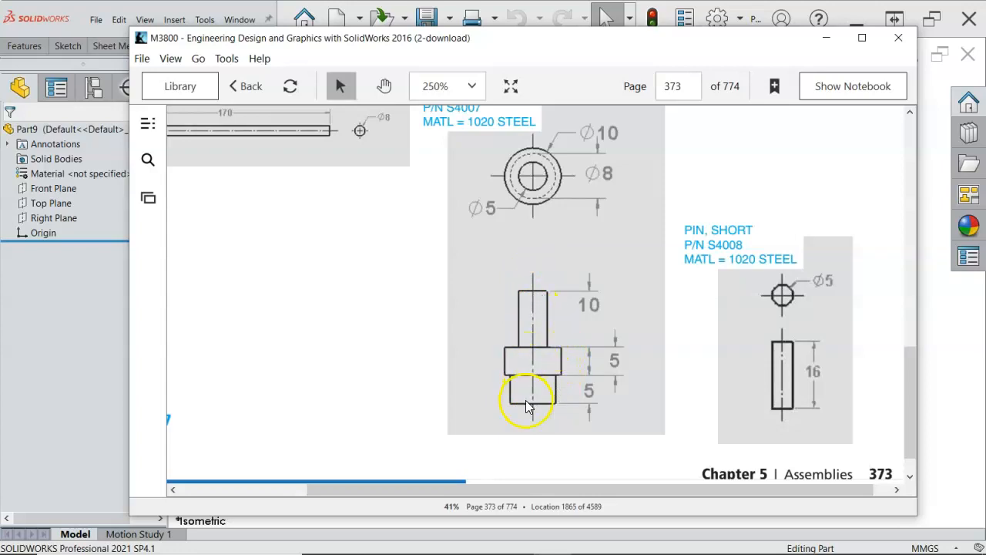
{"action": "left_click_drag", "start_coordinate": [514, 39], "coordinate": [985, 84]}
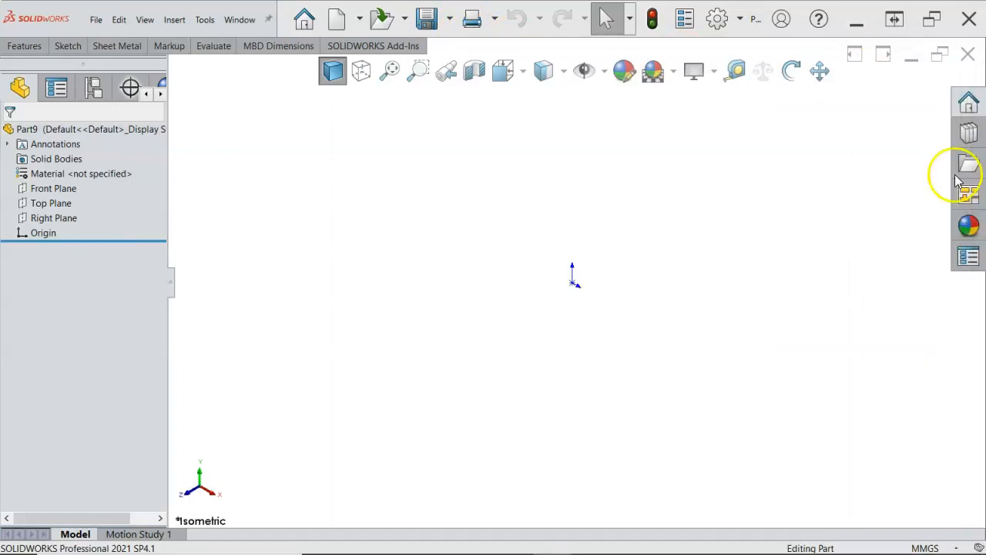
- Start a sketch on the Front Plane and draw a vertical, infinite-length construction line through the origin
{"action": "left_click", "coordinate": [56, 189]}
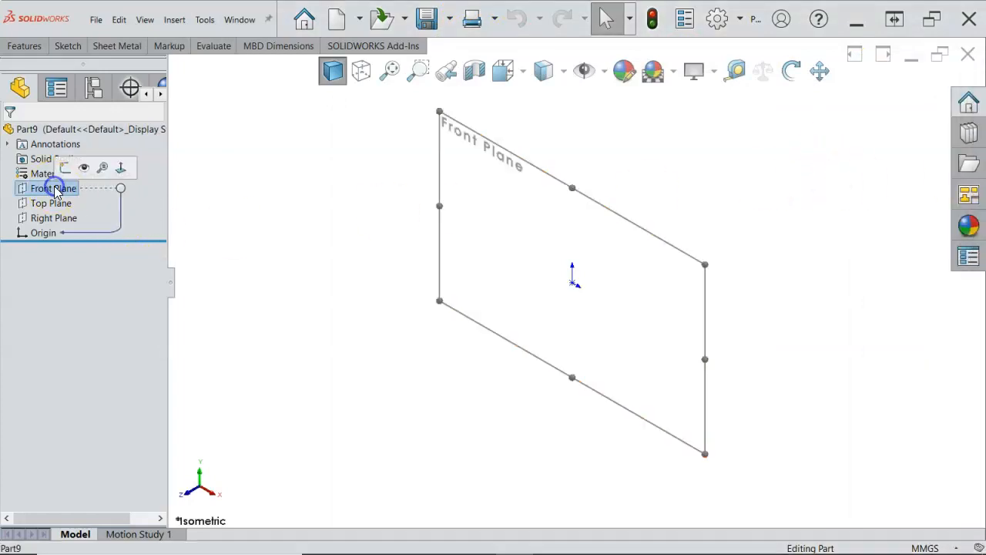
{"action": "left_click", "coordinate": [65, 167]}
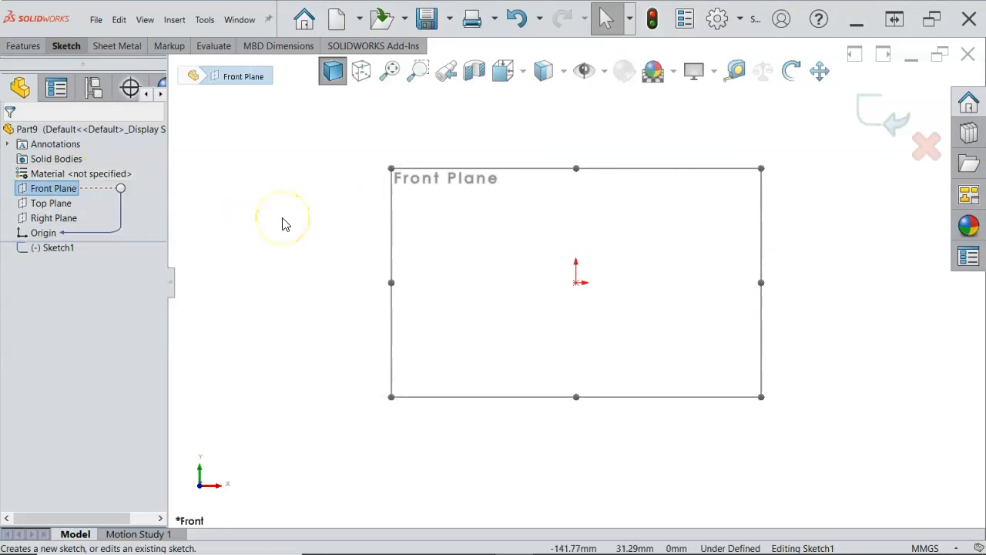
{"action": "key", "text": "l"}
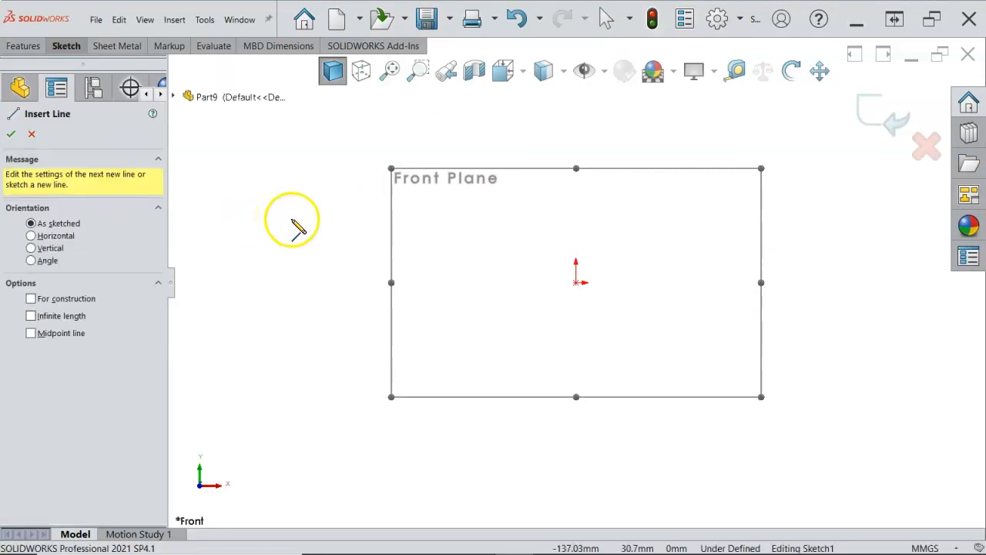
{"action": "left_click", "coordinate": [32, 248]}
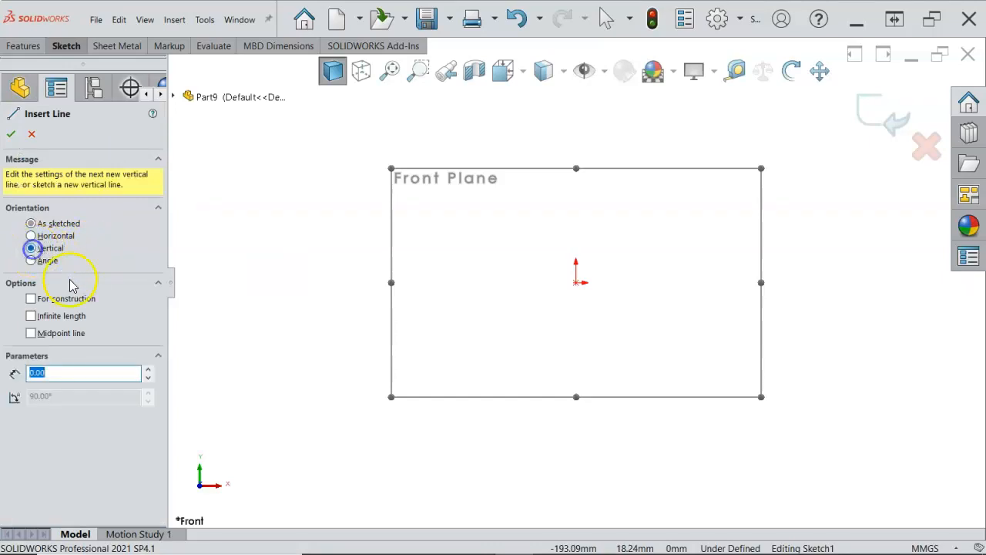
{"action": "left_click", "coordinate": [31, 316]}
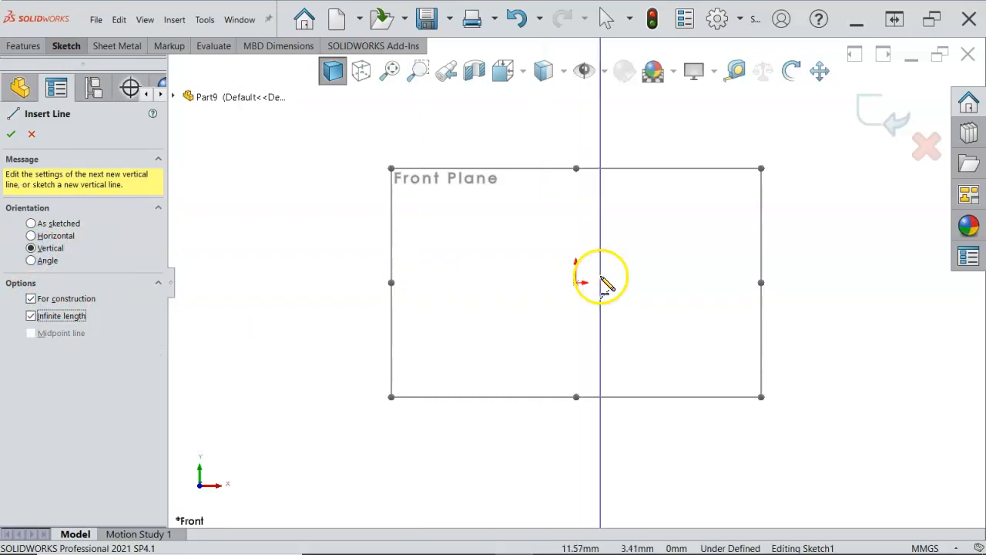
{"action": "left_click", "coordinate": [576, 283]}
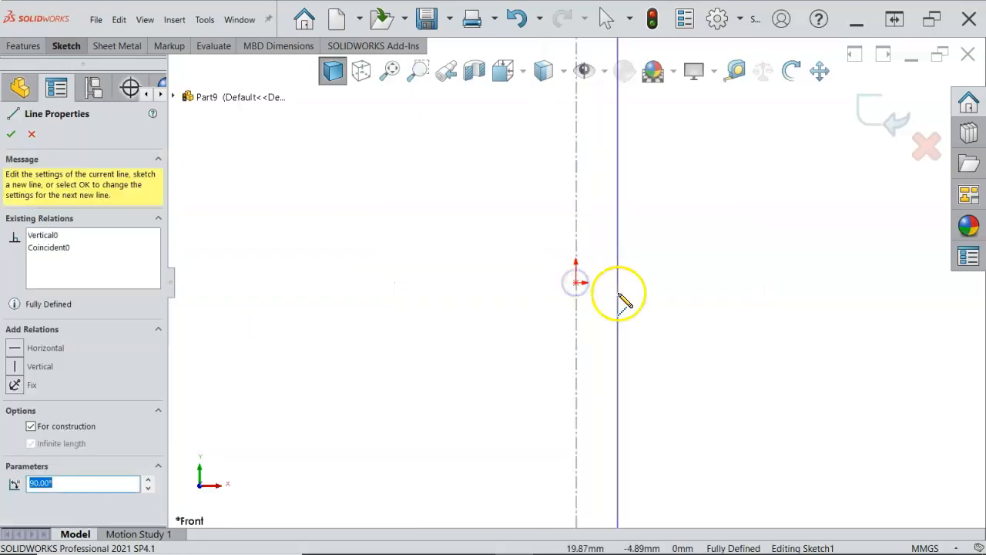
{"action": "right_click", "coordinate": [624, 300]}
{"action": "left_click", "coordinate": [656, 303]}
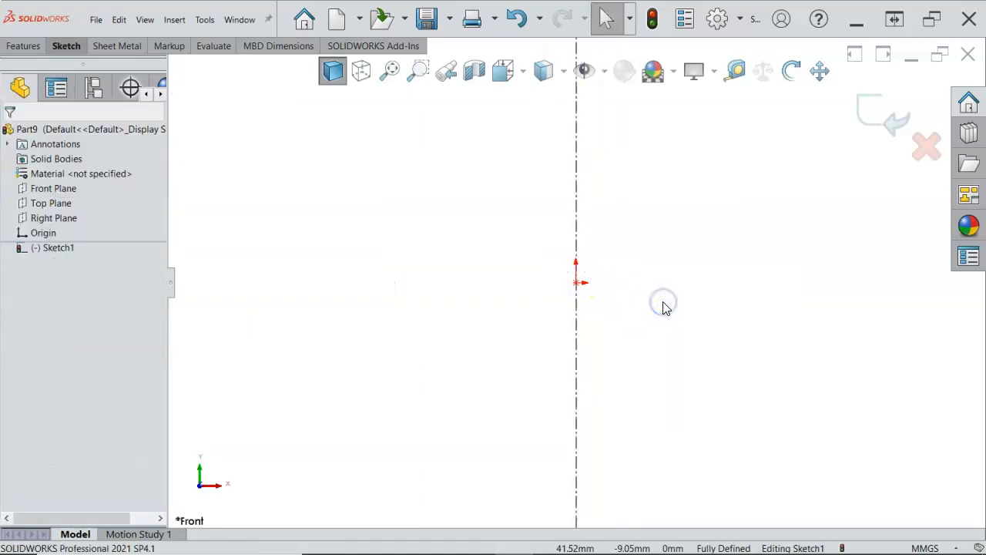
- Sketch a closed stepped half-profile of eight straight lines from the origin, about 79 mm tall, with one side on the construction line
{"action": "key", "text": "l"}
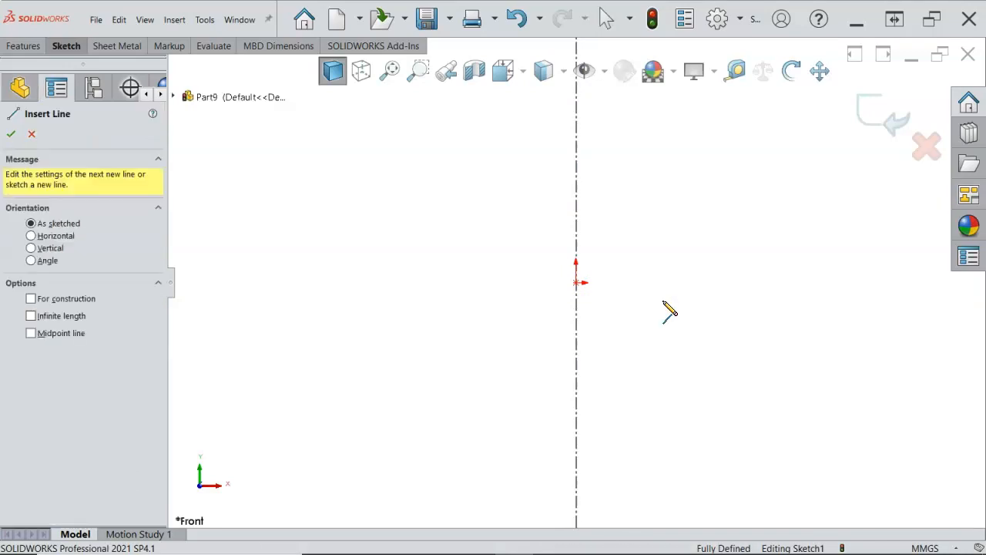
{"action": "left_click", "coordinate": [577, 283]}
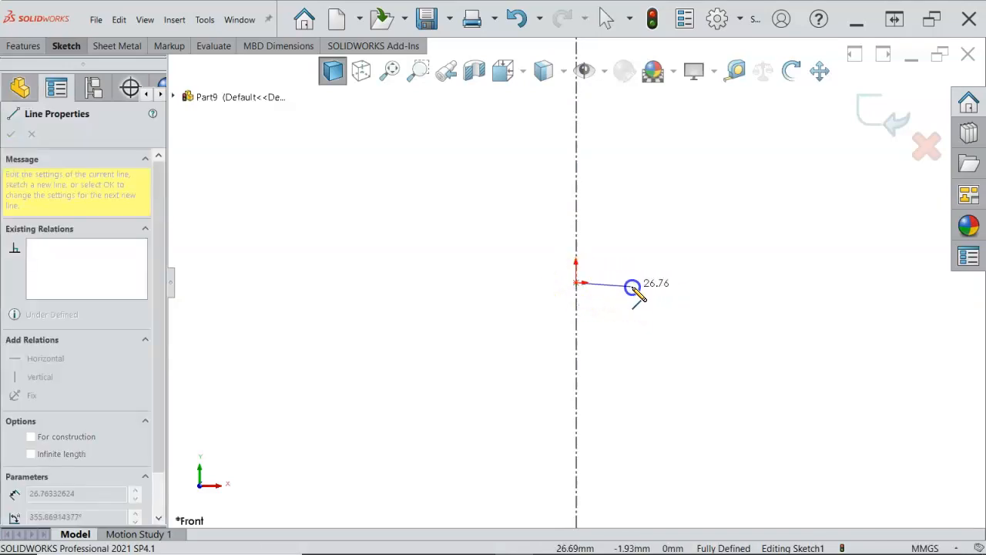
{"action": "left_click", "coordinate": [632, 283]}
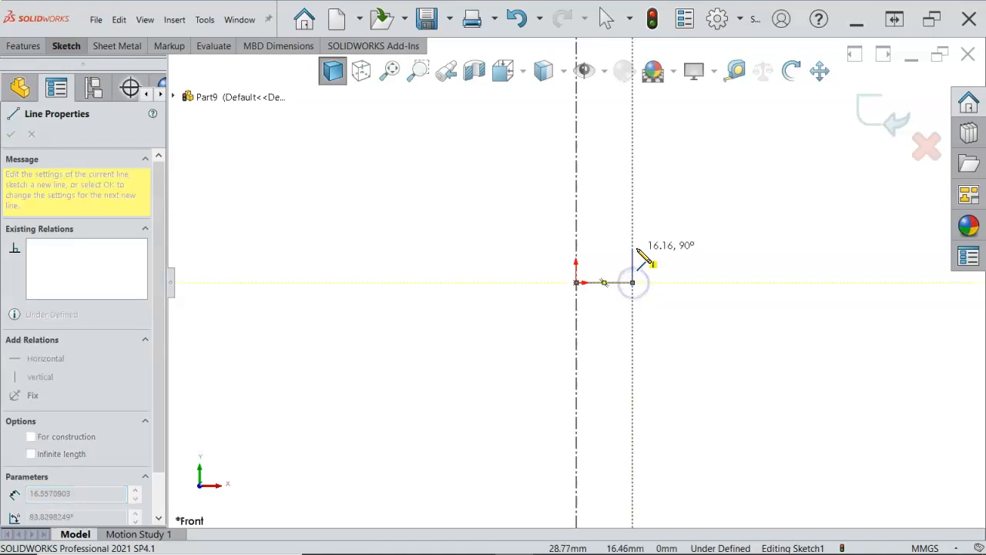
{"action": "left_click", "coordinate": [633, 231]}
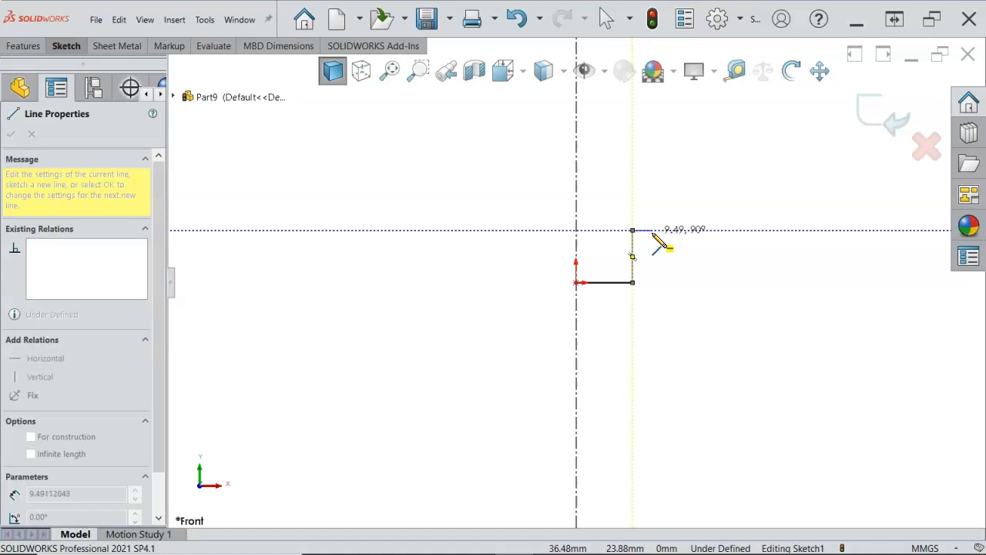
{"action": "left_click_drag", "start_coordinate": [652, 230], "coordinate": [656, 183]}
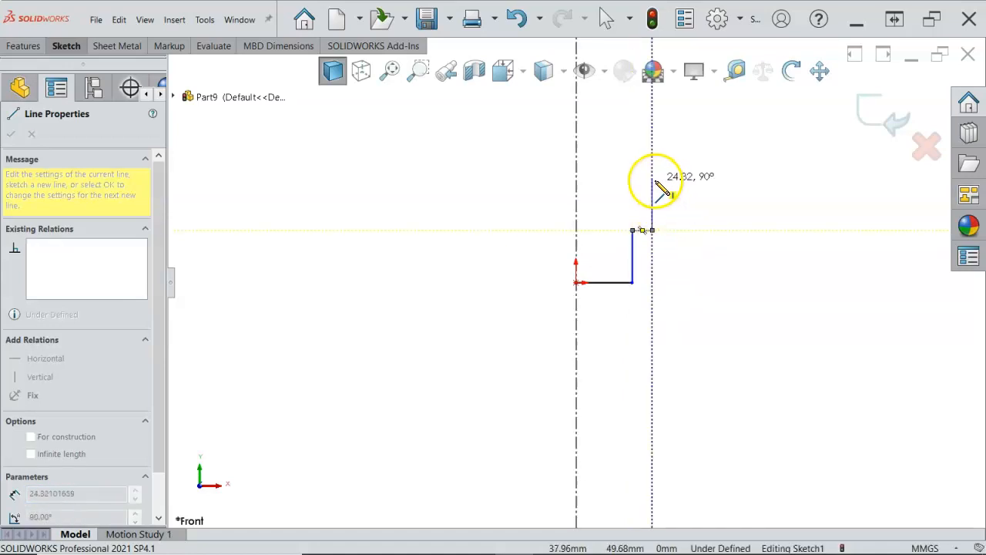
{"action": "left_click", "coordinate": [653, 178]}
{"action": "left_click", "coordinate": [611, 178]}
{"action": "left_click", "coordinate": [611, 117]}
{"action": "left_click", "coordinate": [577, 118]}
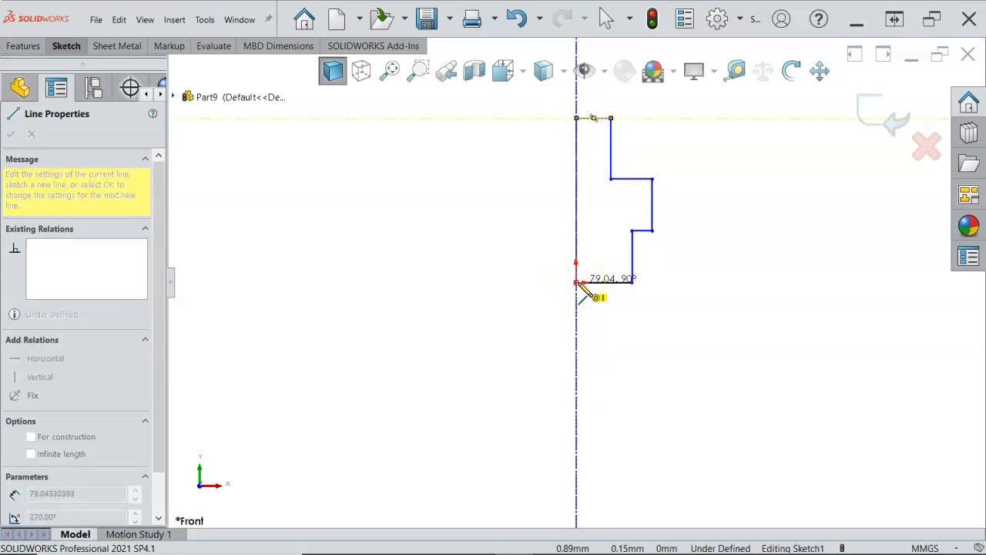
{"action": "left_click", "coordinate": [578, 282]}
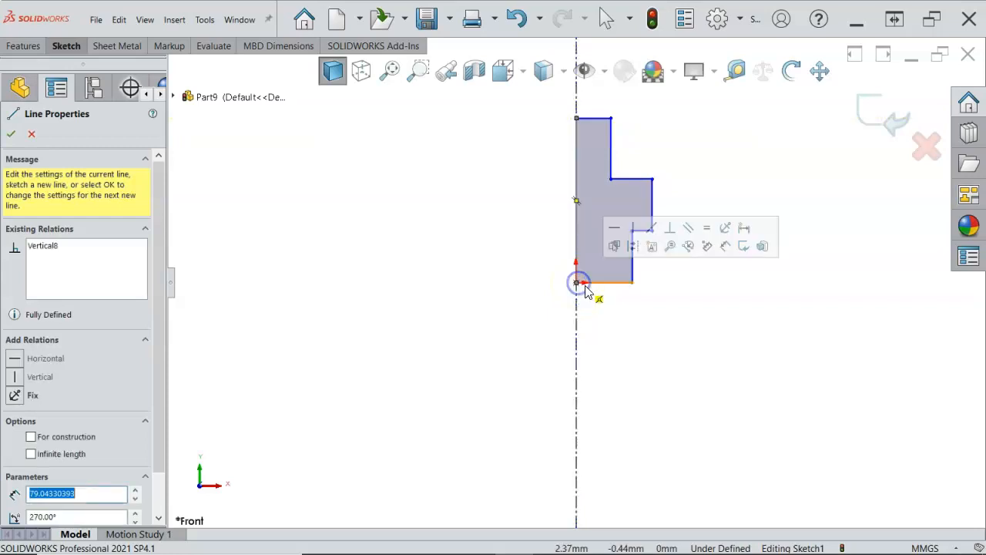
{"action": "right_click", "coordinate": [676, 287]}
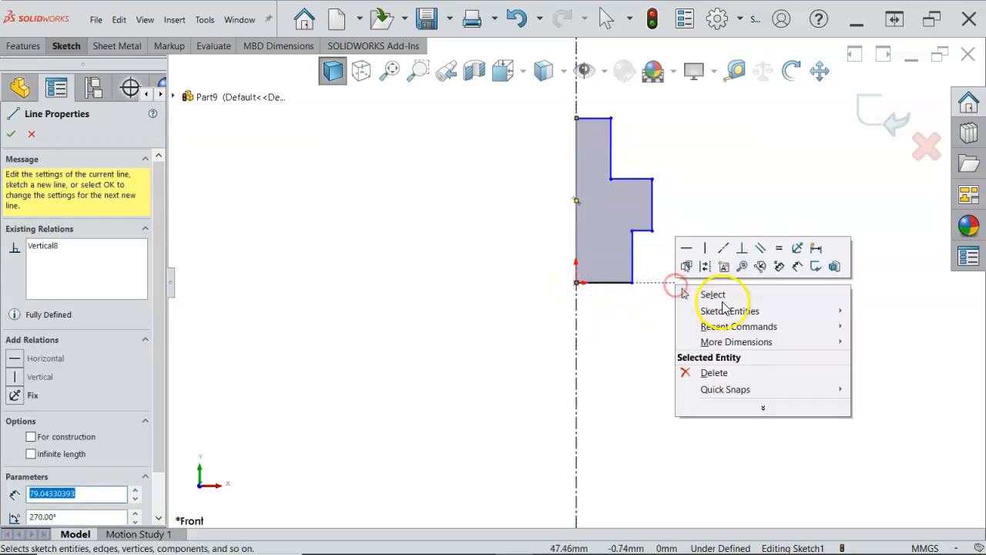
{"action": "left_click", "coordinate": [711, 293]}
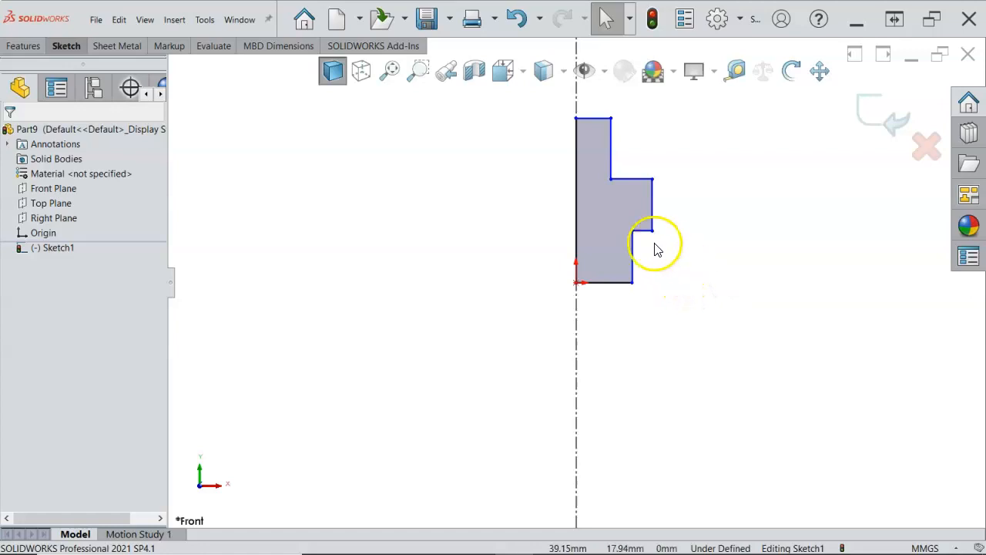
{"action": "left_click", "coordinate": [574, 211]}
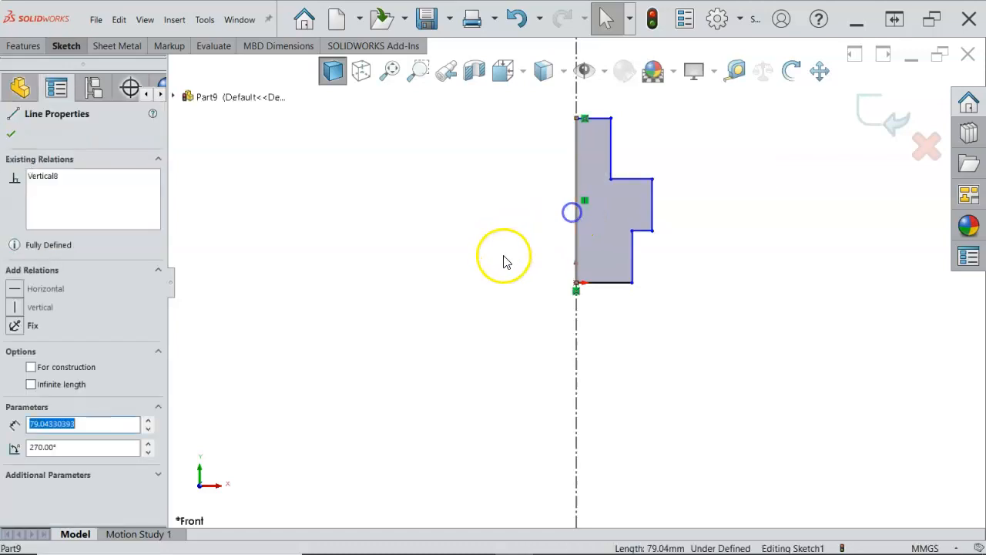
{"action": "left_click", "coordinate": [577, 330]}
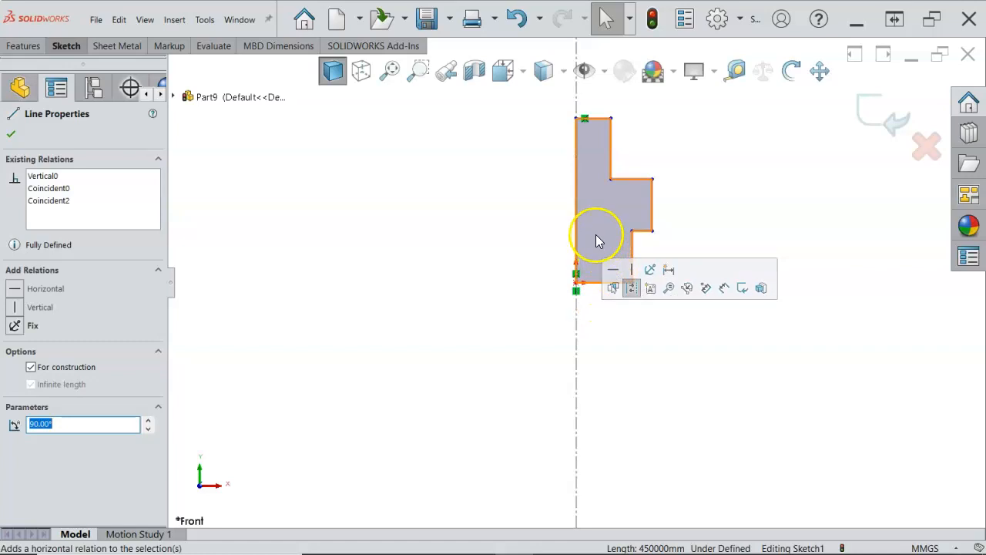
{"action": "left_click", "coordinate": [577, 227]}
{"action": "left_click", "coordinate": [514, 249]}
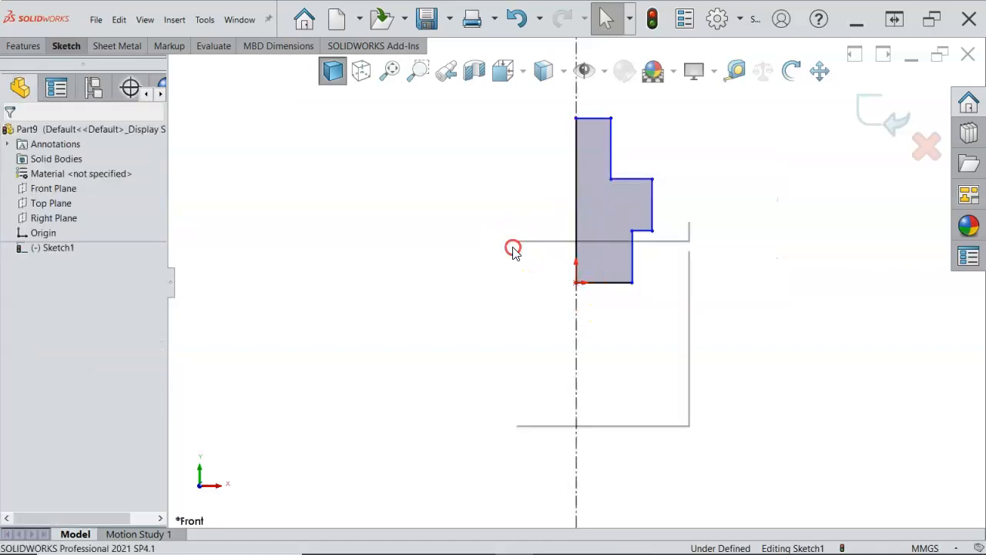
- Dimension the profile's lowest section as a diameter across the construction line and set it to 8 mm
{"action": "right_click", "coordinate": [514, 249]}
{"action": "left_click", "coordinate": [637, 231]}
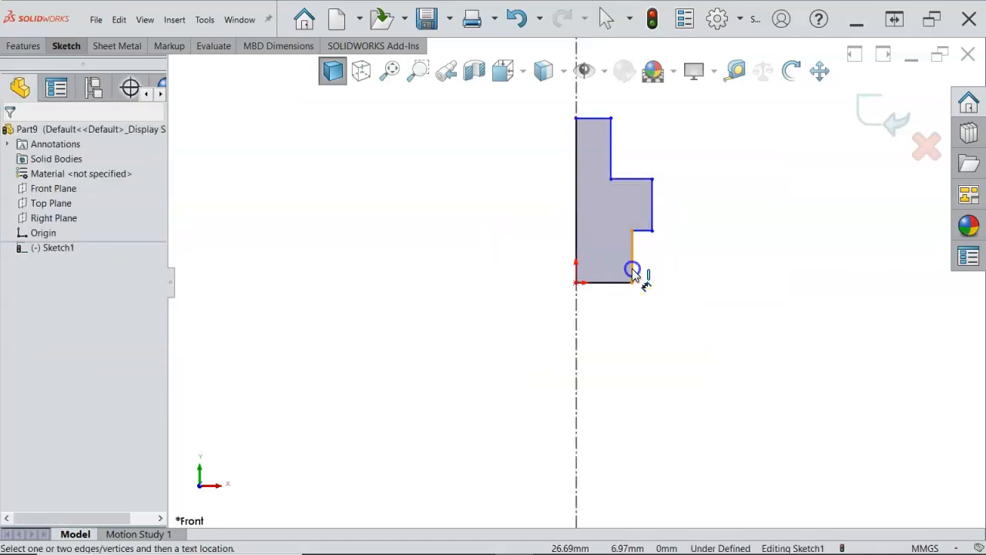
{"action": "left_click", "coordinate": [633, 266]}
{"action": "left_click", "coordinate": [577, 333]}
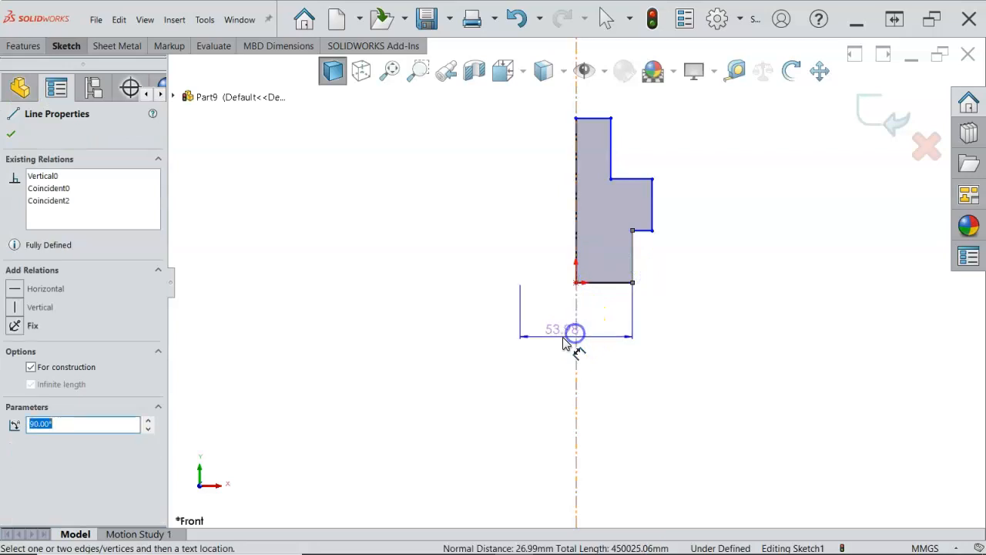
{"action": "left_click", "coordinate": [546, 343]}
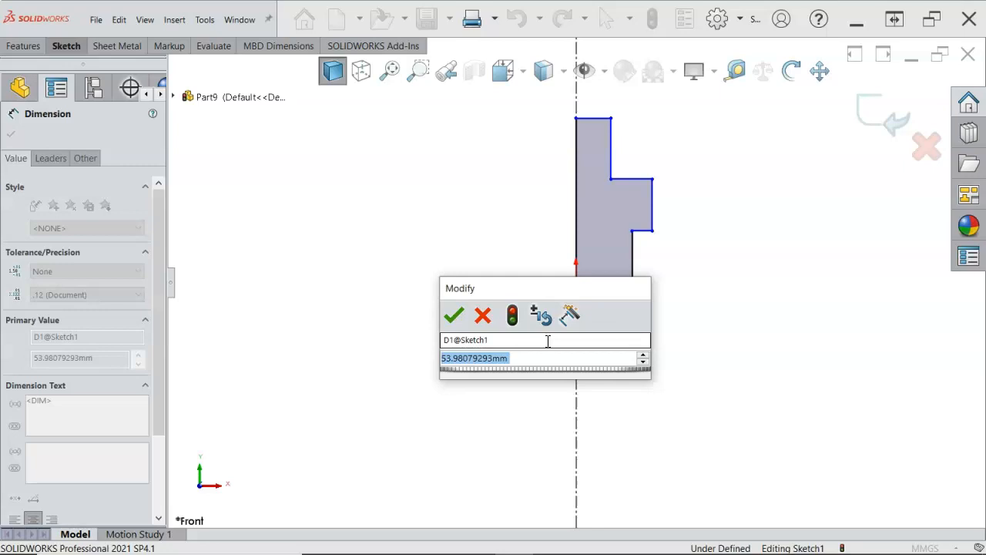
{"action": "type", "text": "8"}
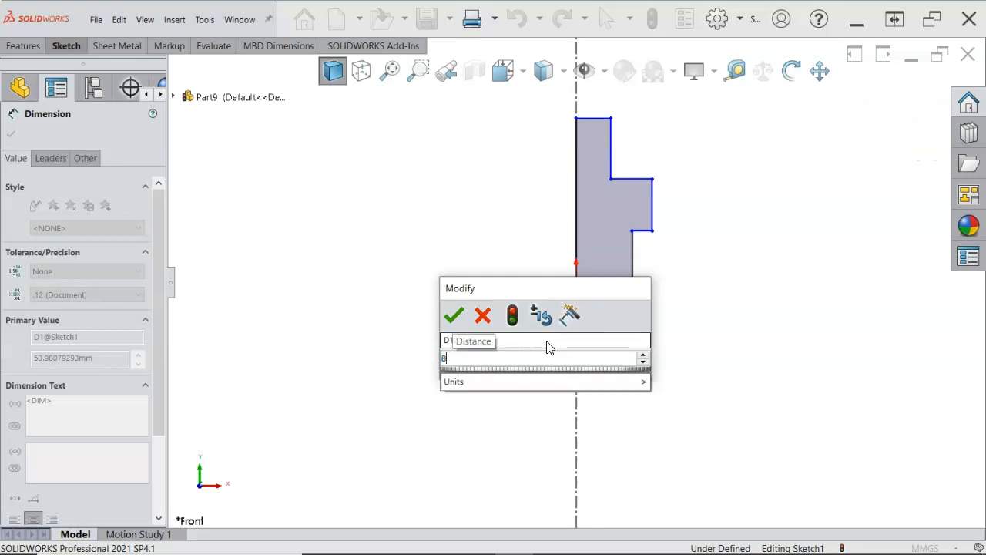
{"action": "key", "text": "Return"}
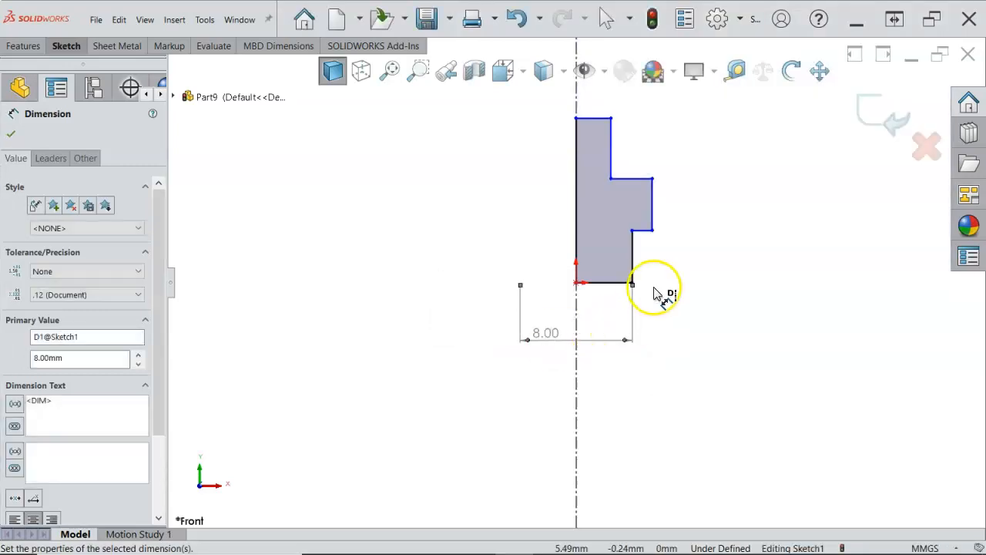
- Add a diameter dimension of 10 mm across the construction line for the profile's wide middle section
{"action": "left_click", "coordinate": [652, 214]}
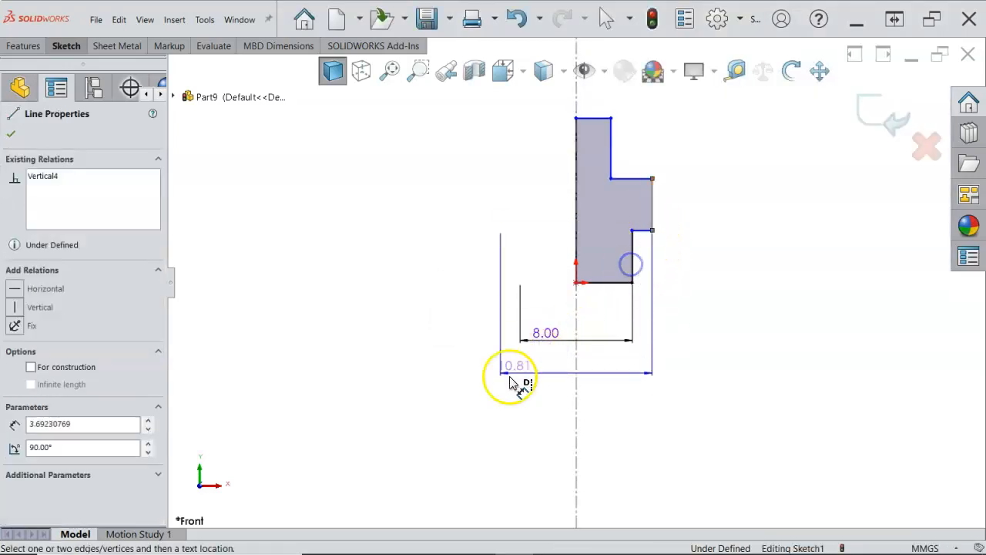
{"action": "left_click", "coordinate": [460, 382]}
{"action": "type", "text": "1"}
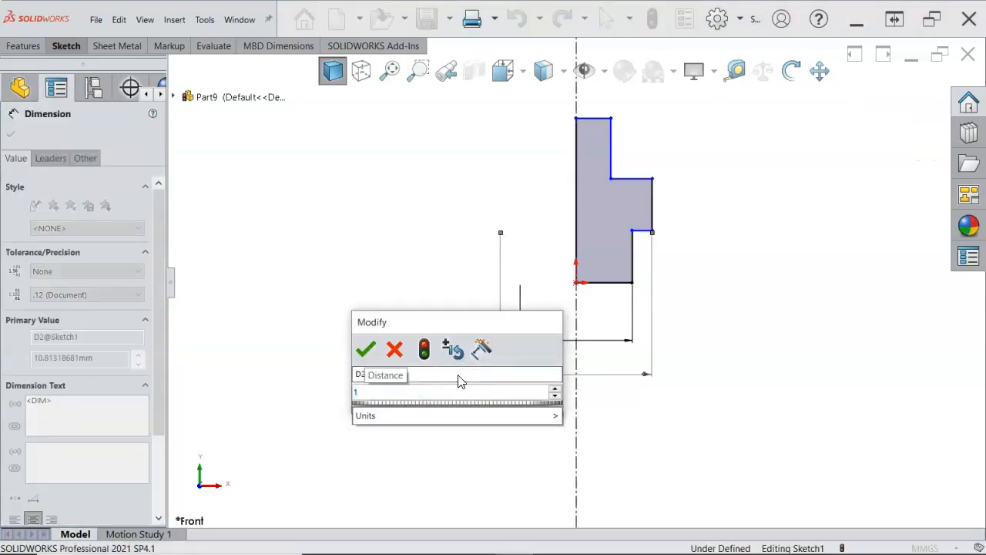
{"action": "type", "text": "0"}
{"action": "key", "text": "Return"}
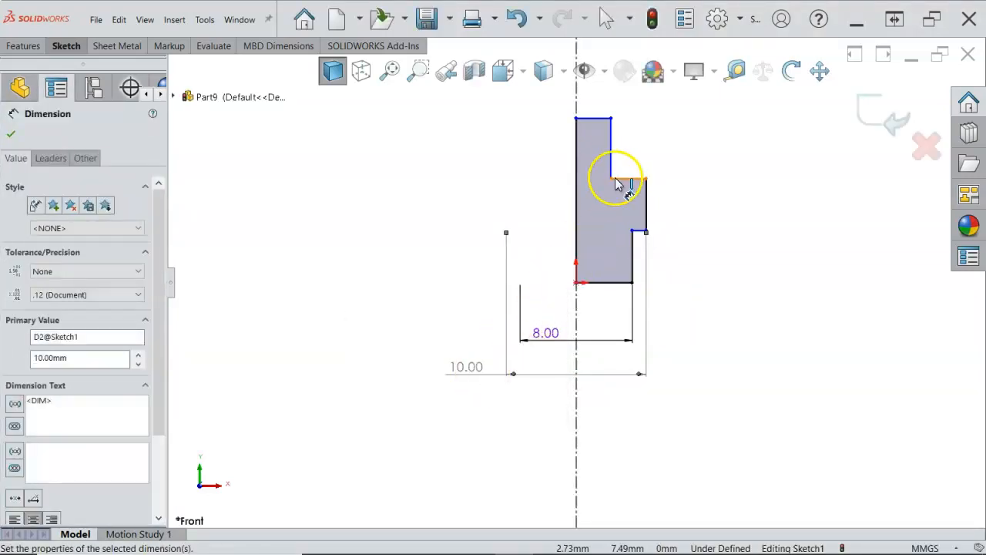
- Add a diameter dimension of 5 mm across the construction line for the profile's narrow upper section
{"action": "left_click", "coordinate": [614, 158]}
{"action": "left_click", "coordinate": [528, 105]}
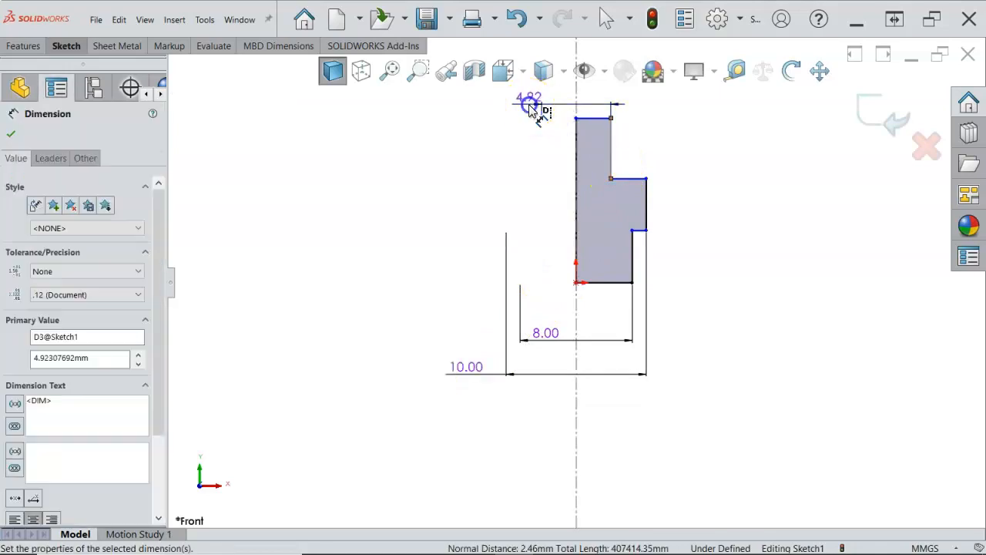
{"action": "type", "text": "5"}
{"action": "key", "text": "Return"}
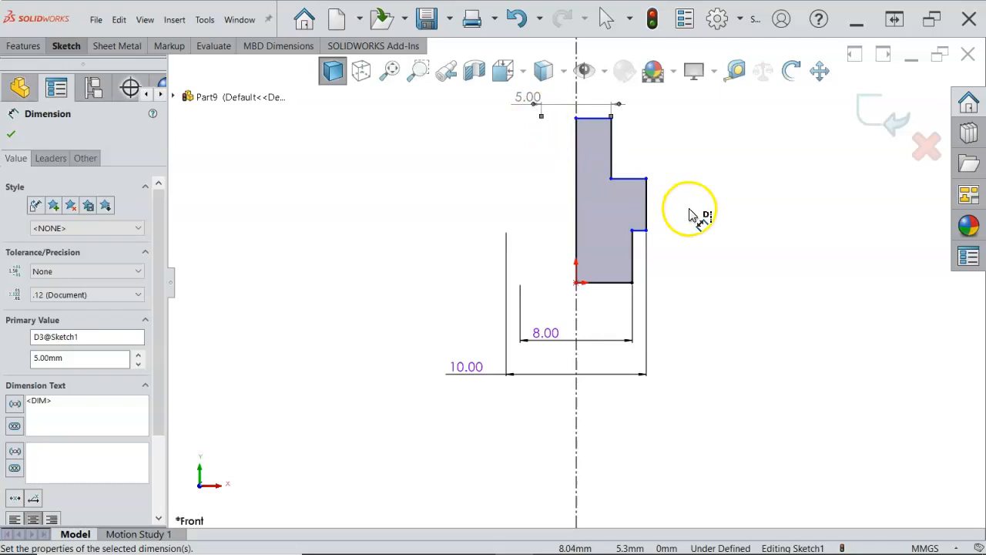
- Dimension the heights of the profile's lowest and middle sections at 5 mm each
{"action": "left_click", "coordinate": [633, 259]}
{"action": "left_click", "coordinate": [694, 264]}
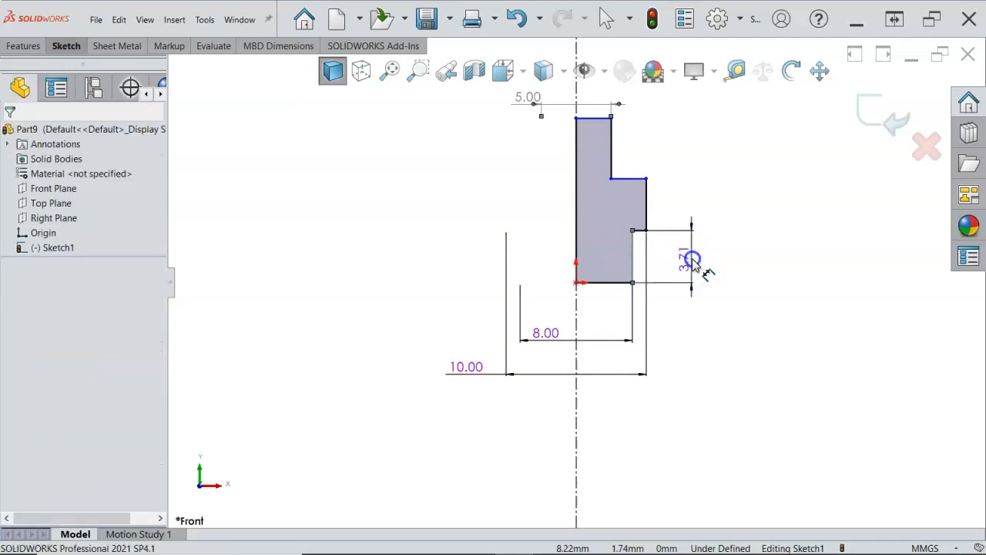
{"action": "key", "text": "Return"}
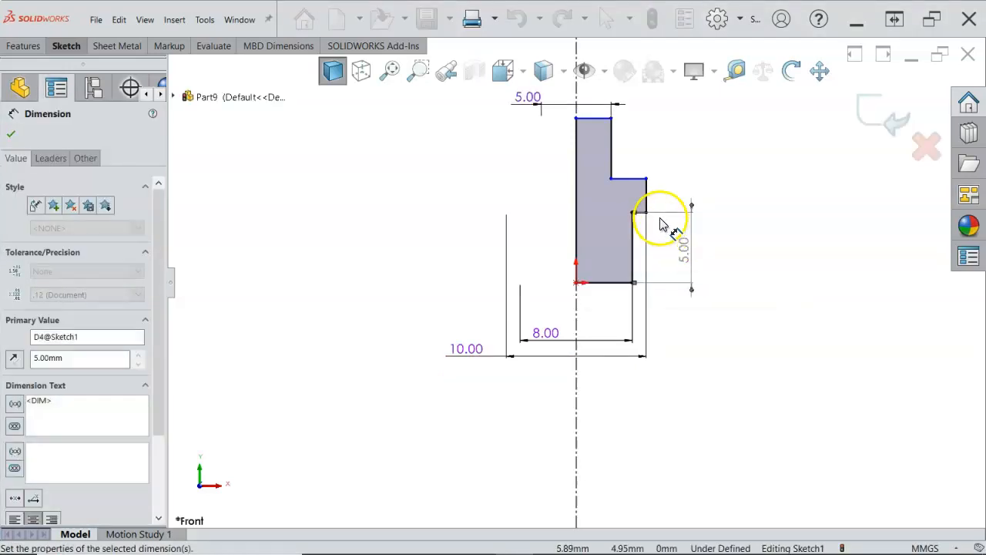
{"action": "left_click", "coordinate": [648, 200]}
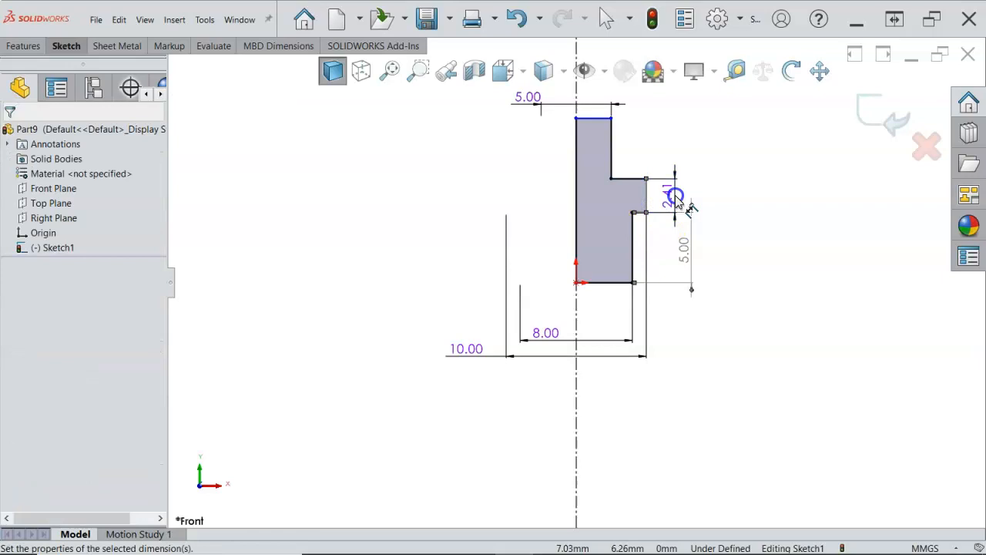
{"action": "left_click", "coordinate": [690, 207]}
{"action": "type", "text": "5"}
{"action": "key", "text": "Return"}
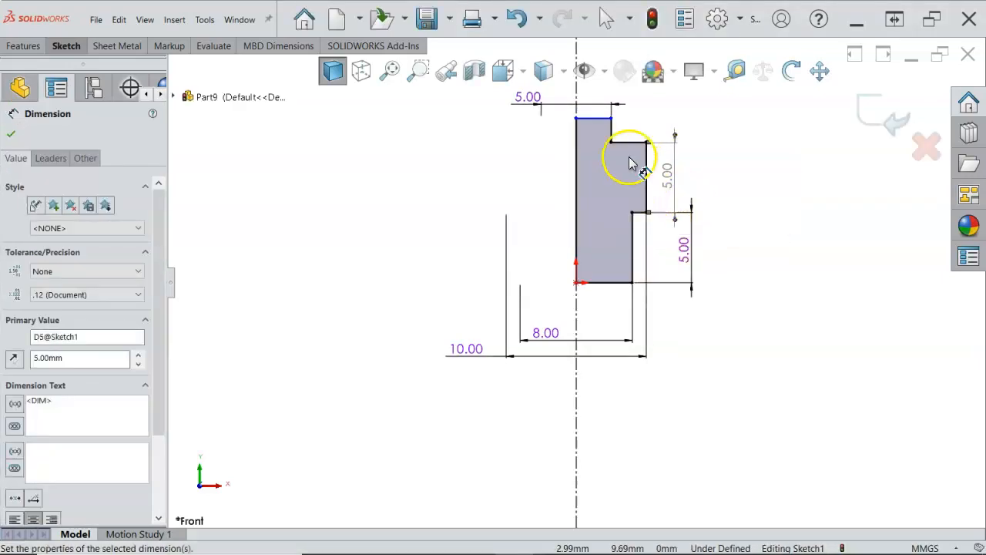
- Dimension the height of the narrow upper section at 10 mm and finish dimensioning the profile
{"action": "left_click", "coordinate": [607, 121]}
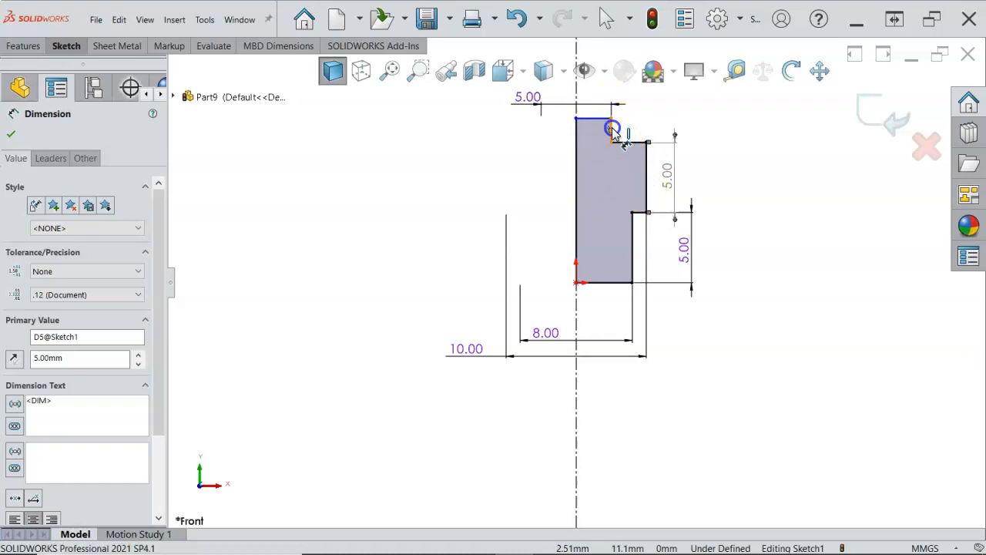
{"action": "left_click", "coordinate": [613, 131]}
{"action": "left_click", "coordinate": [717, 145]}
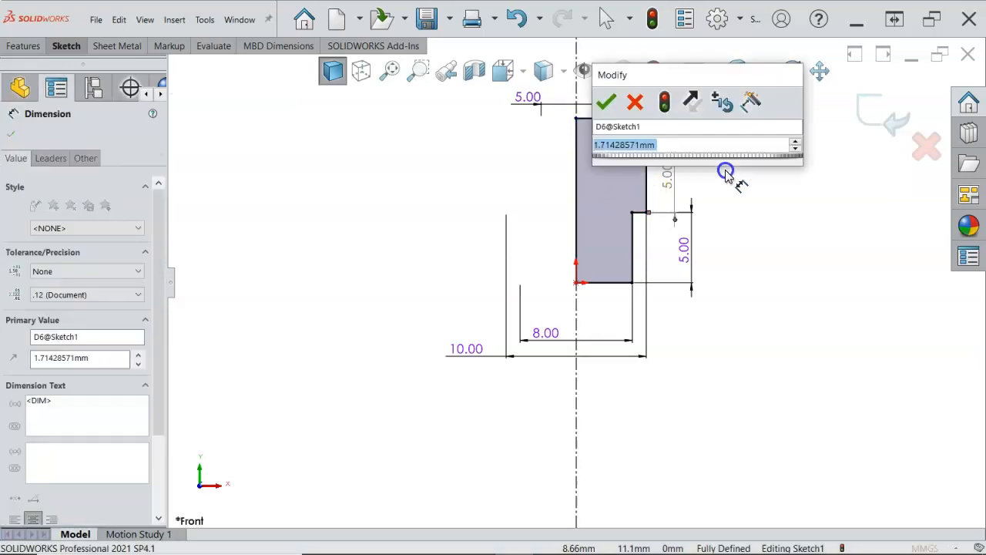
{"action": "type", "text": "10"}
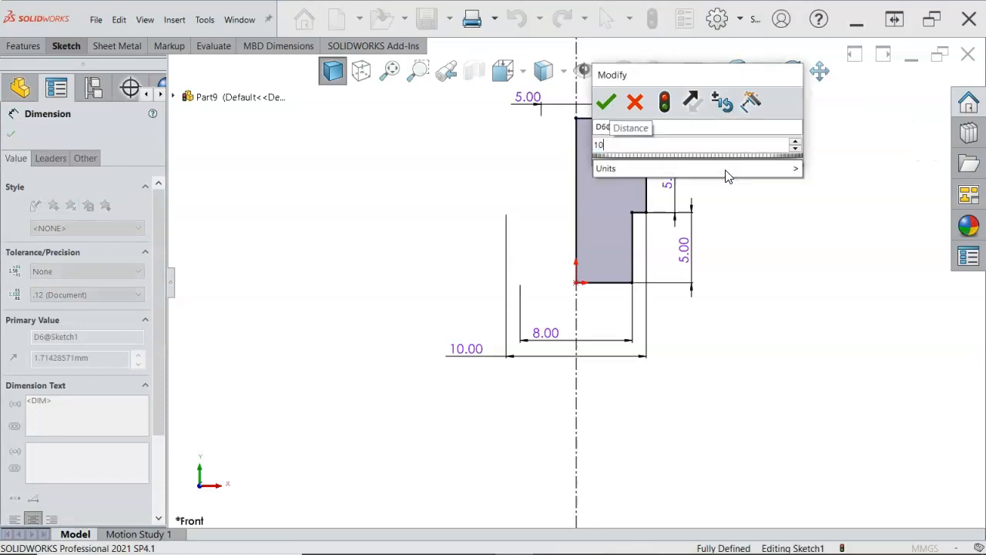
{"action": "key", "text": "Return"}
{"action": "scroll", "coordinate": [617, 158], "scroll_direction": "down", "scroll_amount": 2}
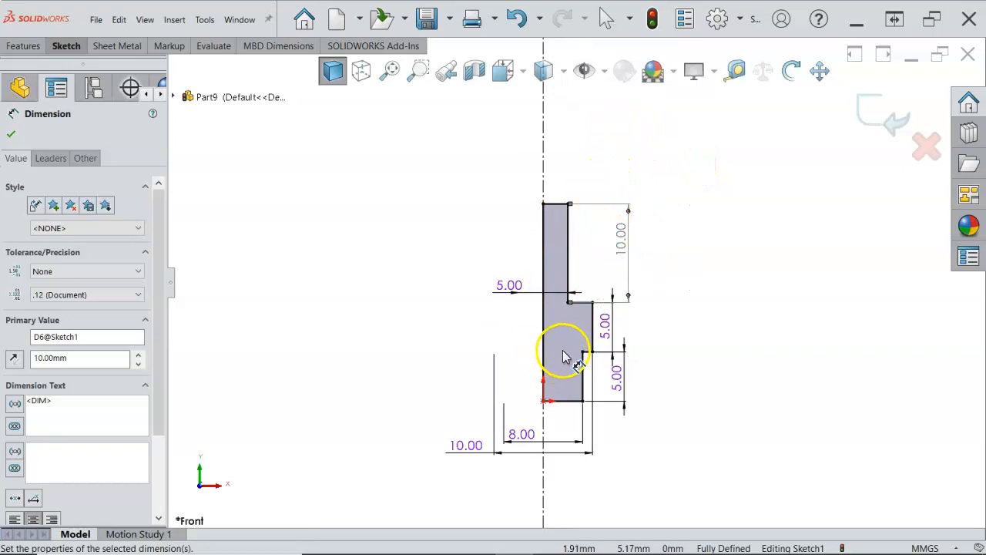
{"action": "key", "text": "f"}
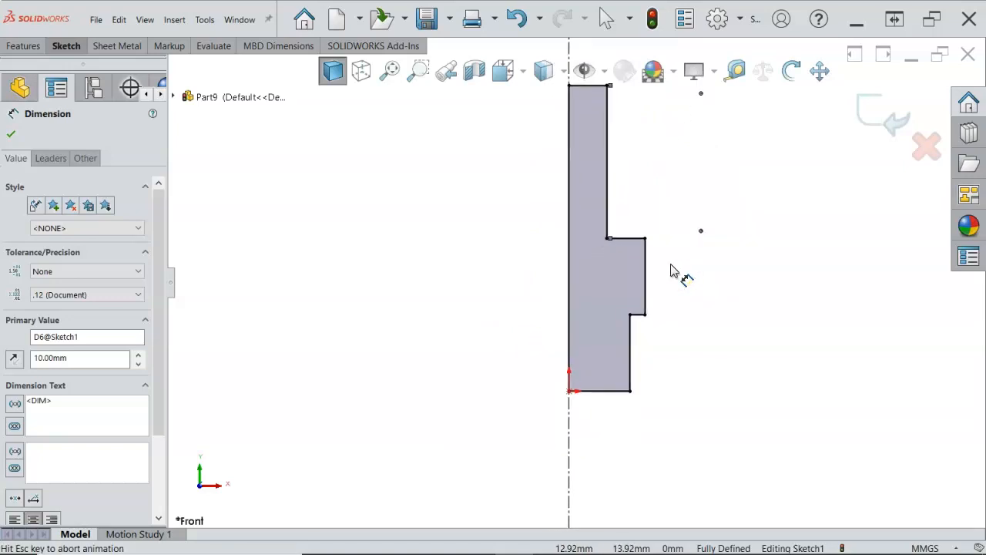
{"action": "right_click", "coordinate": [733, 229]}
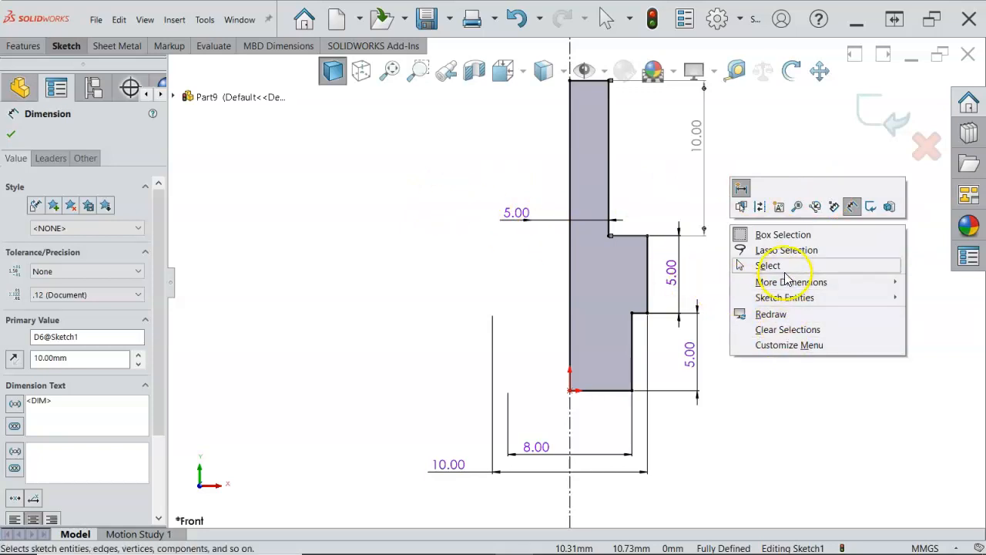
{"action": "left_click", "coordinate": [403, 242]}
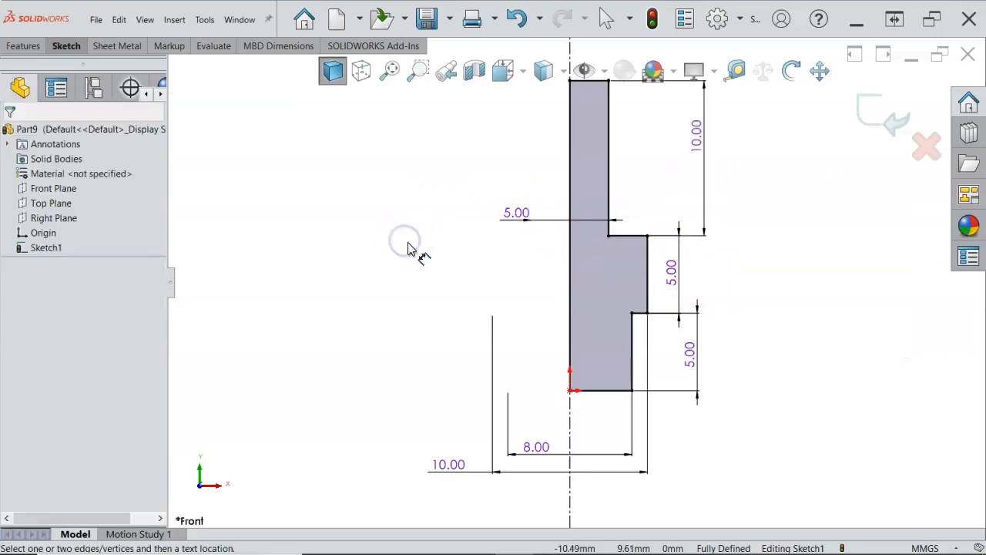
{"action": "key", "text": "Escape"}
{"action": "left_click", "coordinate": [432, 235]}
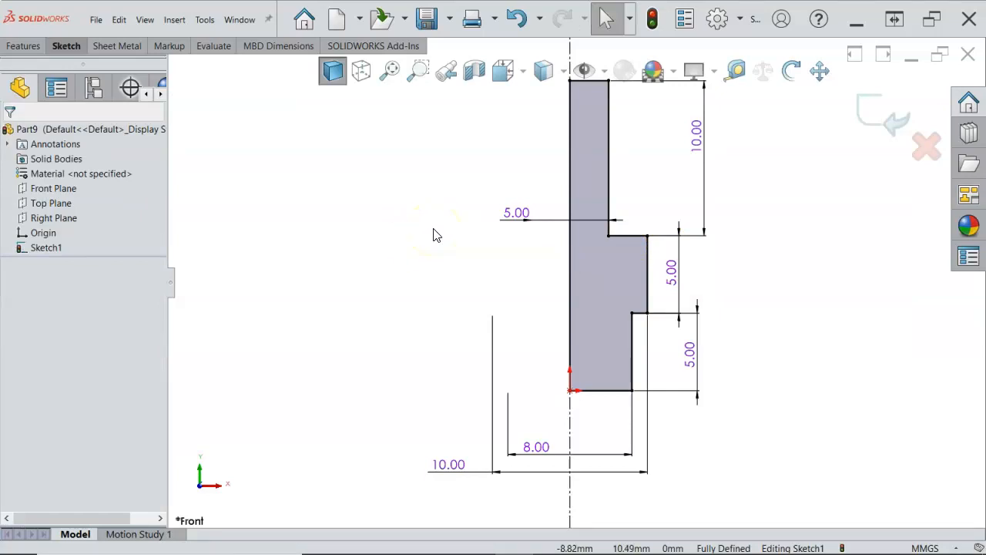
- Close the finished profile sketch and revolve it 360 degrees about its vertical construction line into a solid stepped pin
{"action": "key", "text": "s"}
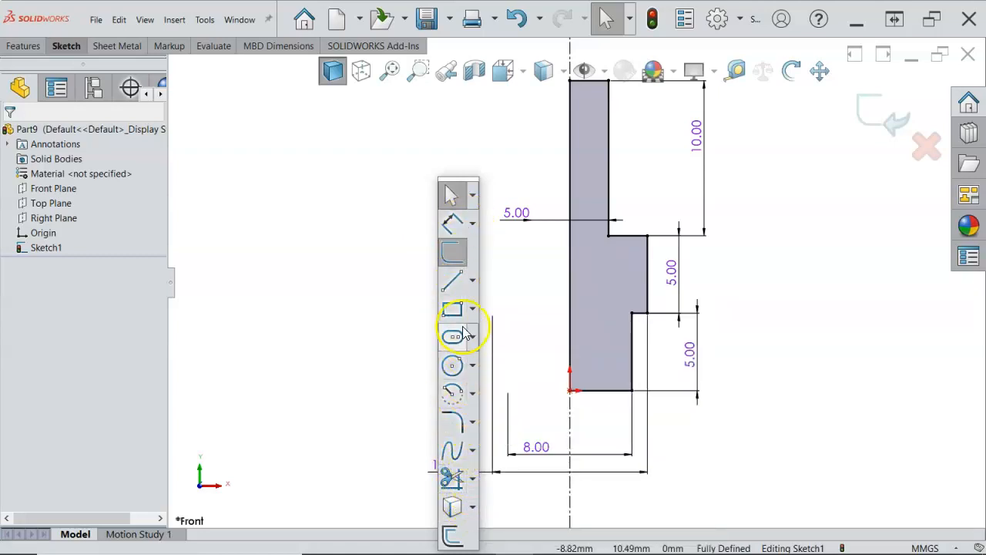
{"action": "left_click", "coordinate": [364, 235]}
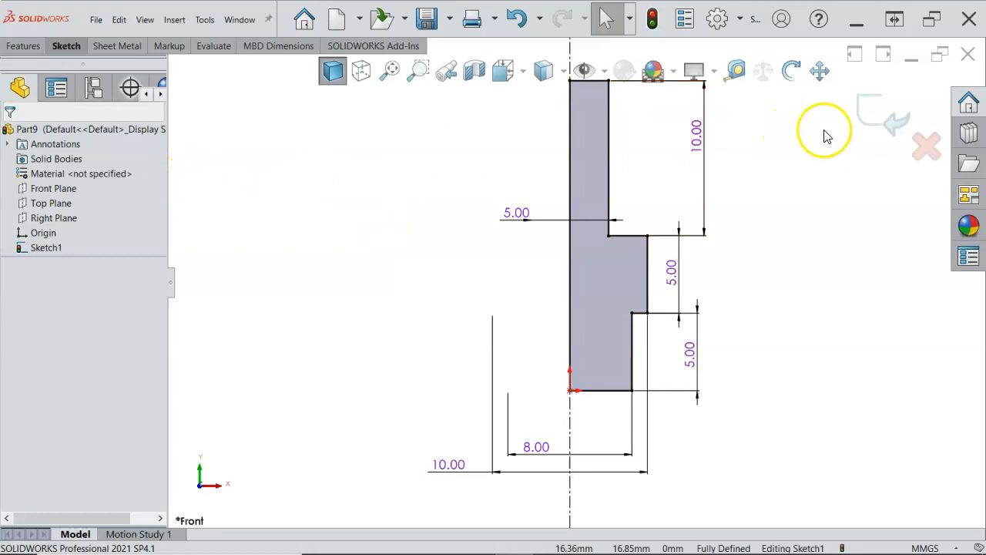
{"action": "left_click", "coordinate": [876, 117]}
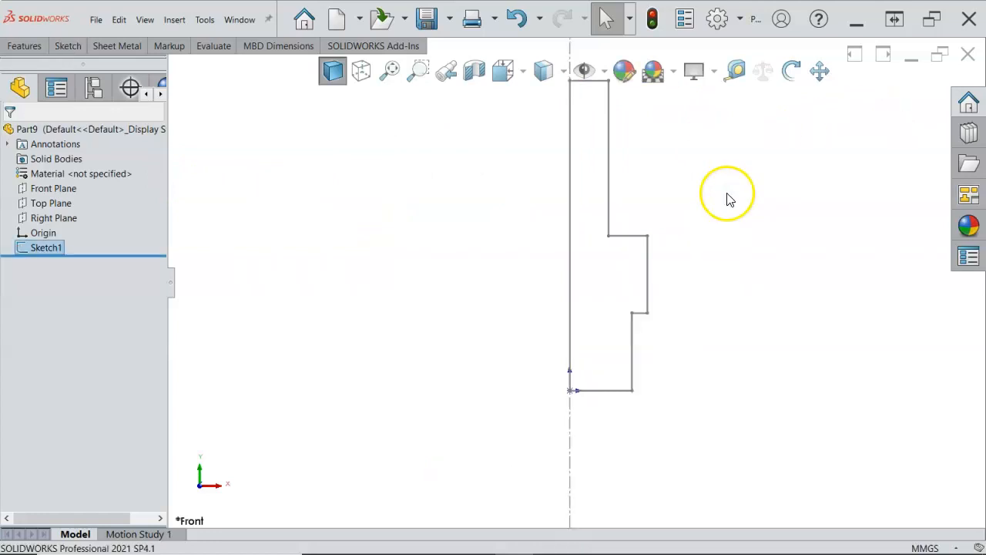
{"action": "scroll", "coordinate": [688, 190], "scroll_direction": "up", "scroll_amount": 1}
{"action": "key", "text": "s"}
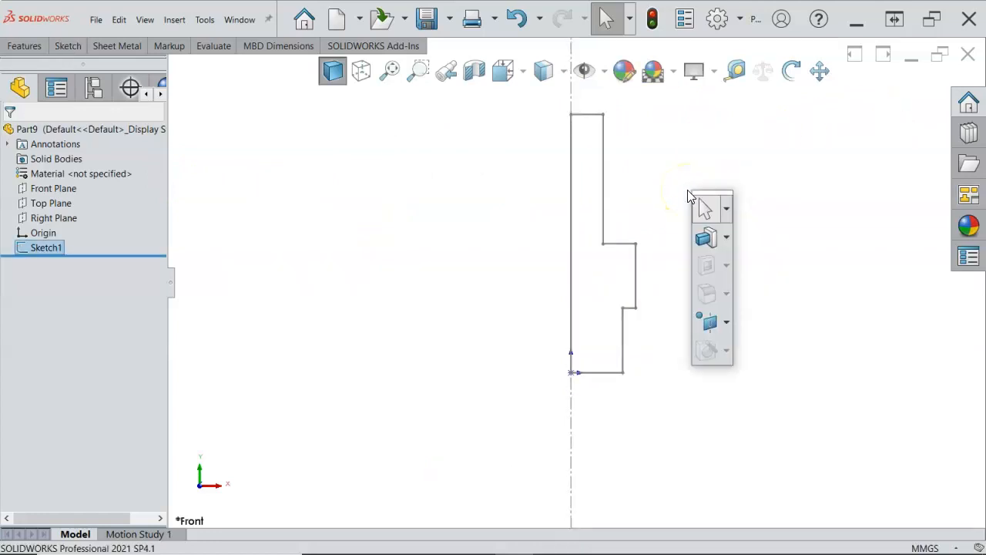
{"action": "left_click", "coordinate": [727, 240]}
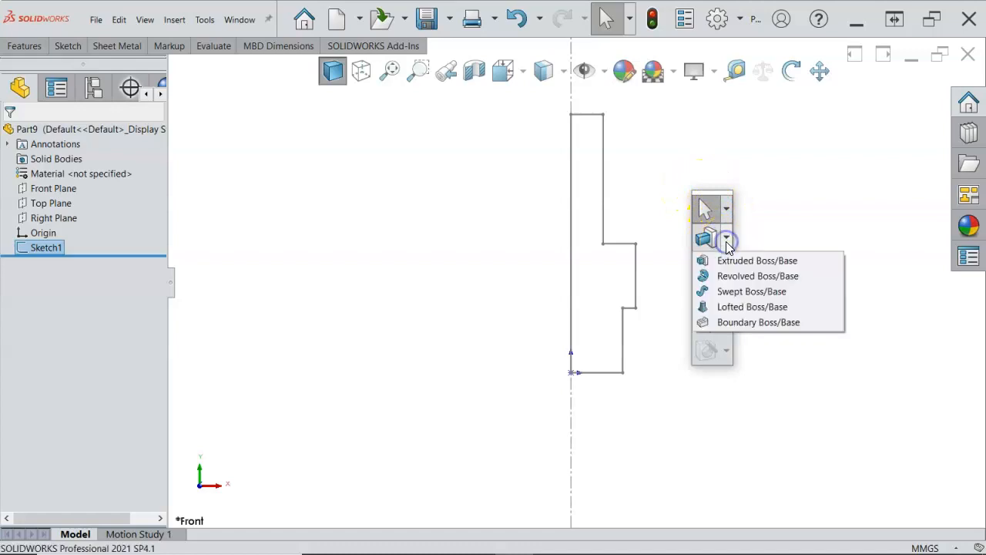
{"action": "left_click", "coordinate": [746, 277]}
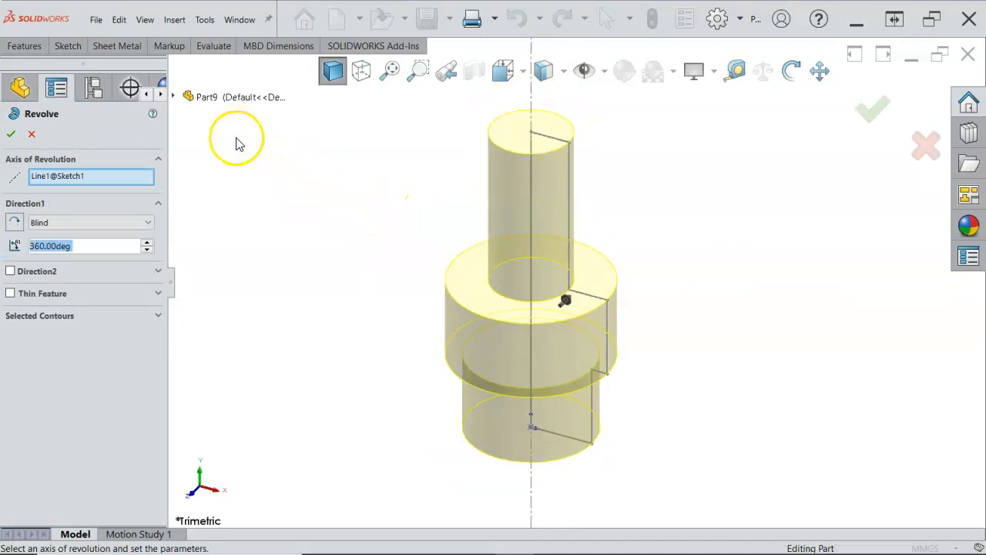
{"action": "left_click", "coordinate": [175, 96]}
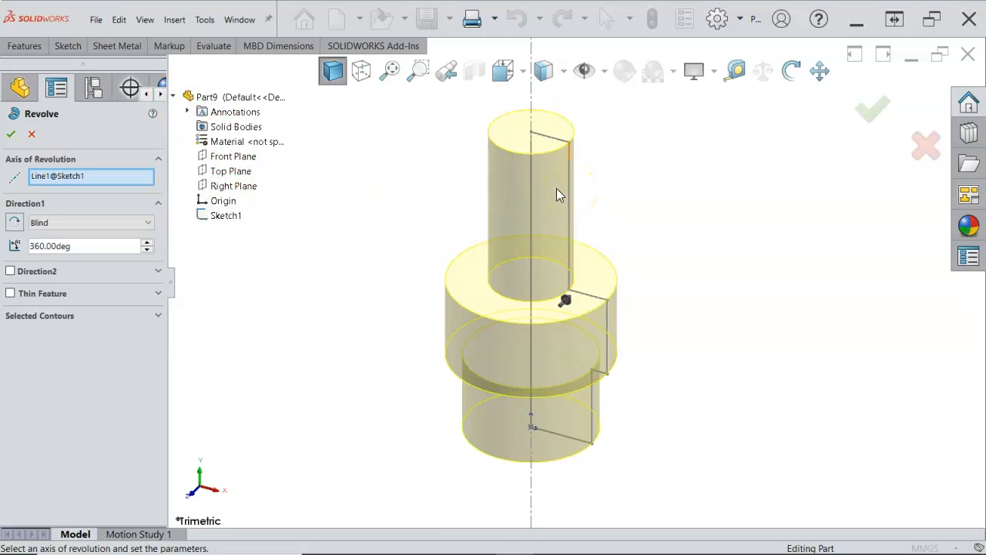
{"action": "left_click", "coordinate": [11, 135]}
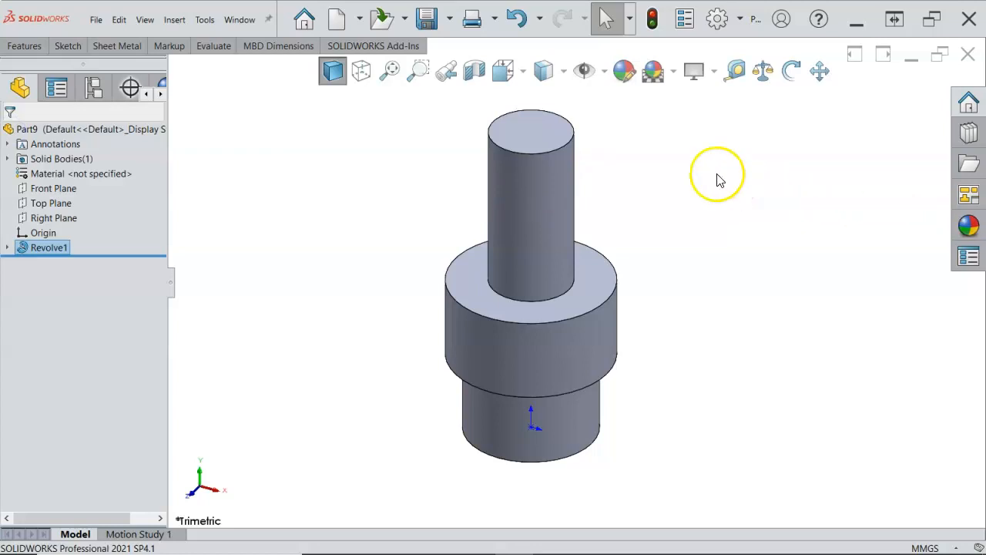
- Save the revolved part as Pin Driver in the Asssignment 5 folder
{"action": "left_click", "coordinate": [435, 25]}
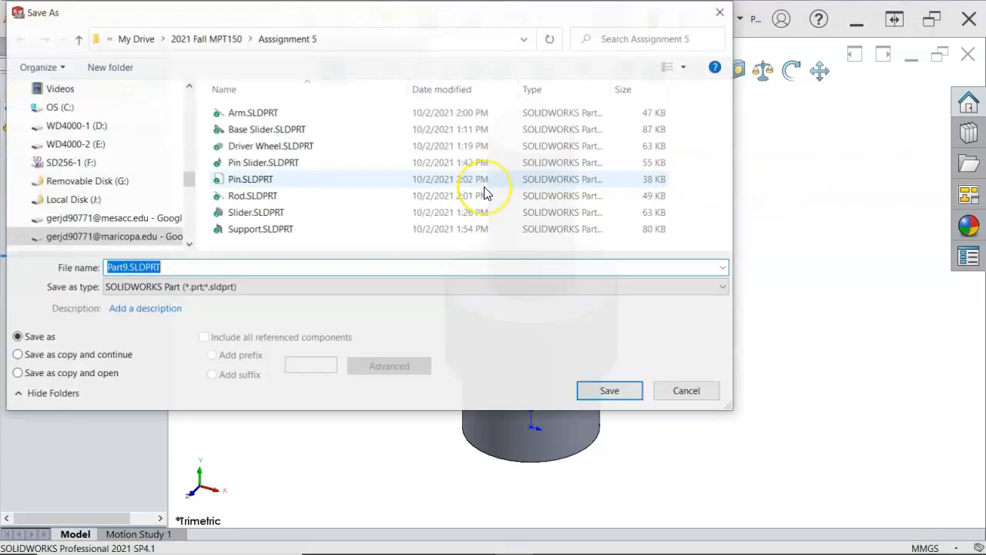
{"action": "type", "text": "Pin"}
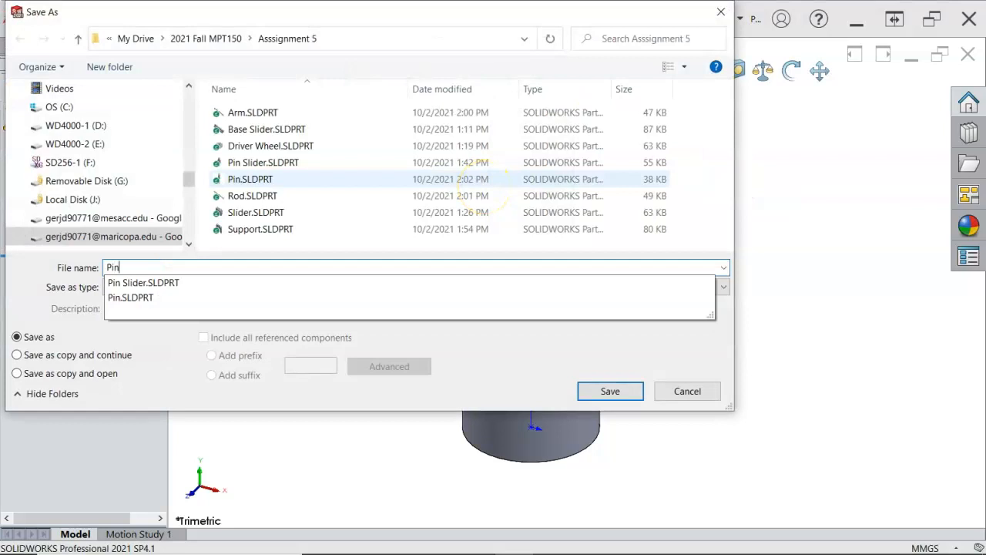
{"action": "type", "text": " Driver"}
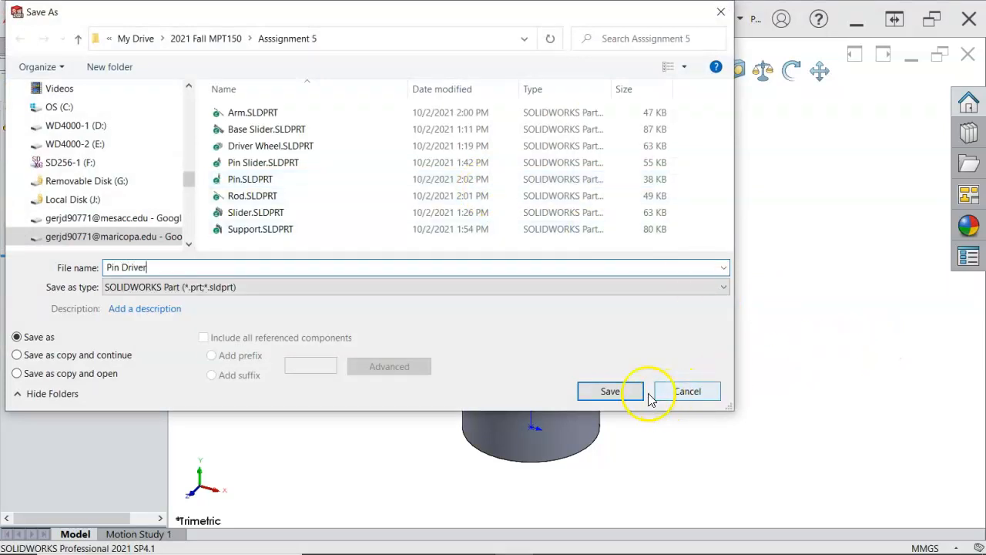
{"action": "left_click", "coordinate": [624, 391]}
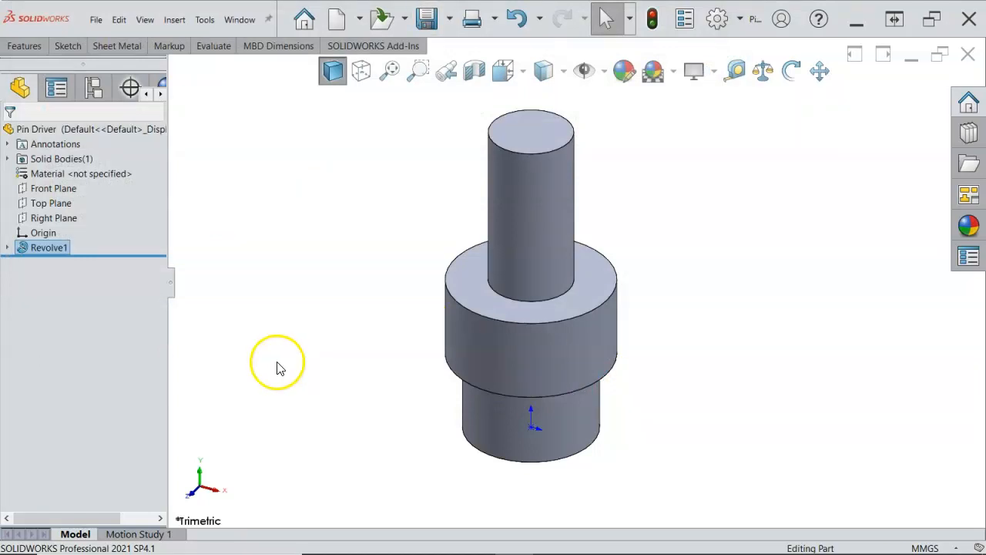